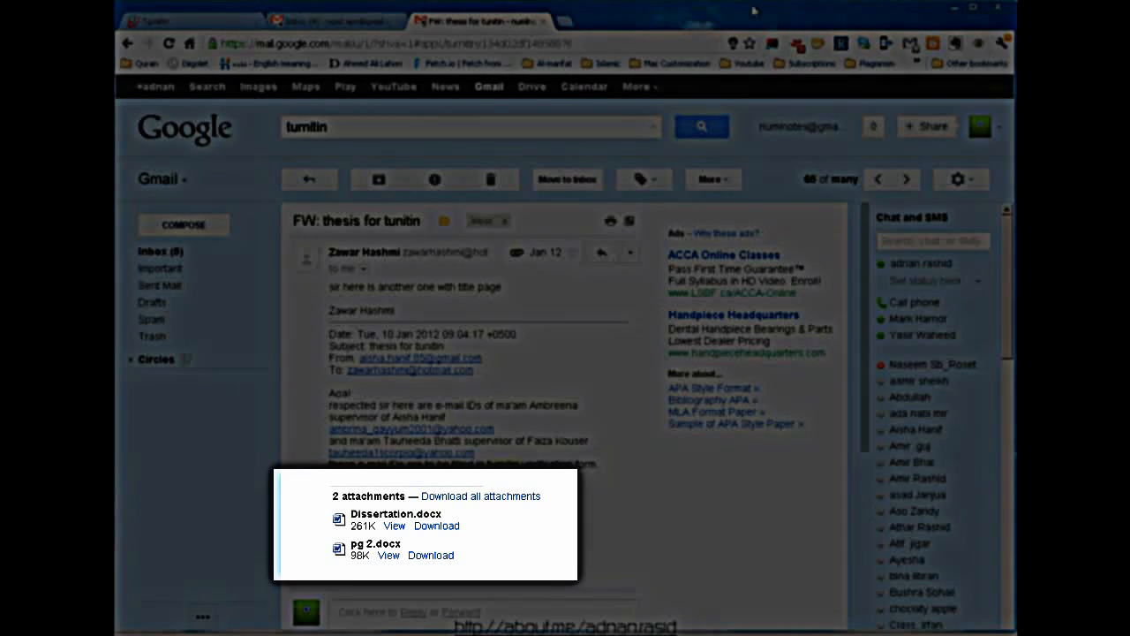
Step: Minimize the browser and look through the list of student Word documents in the folder
click(955, 9)
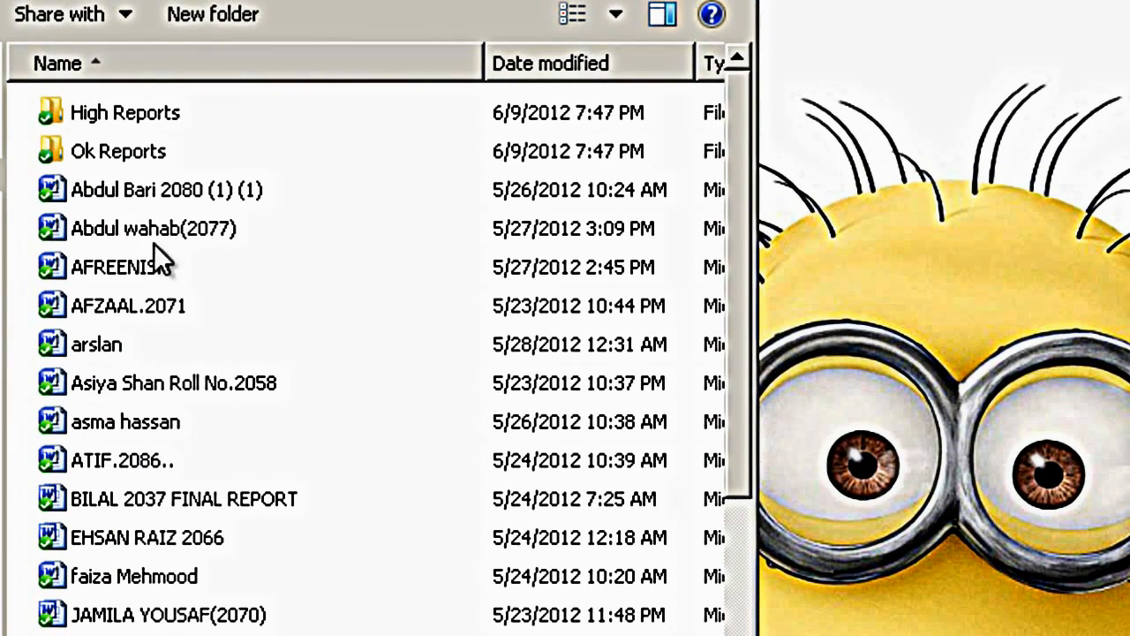
scroll(176, 336, down, 1)
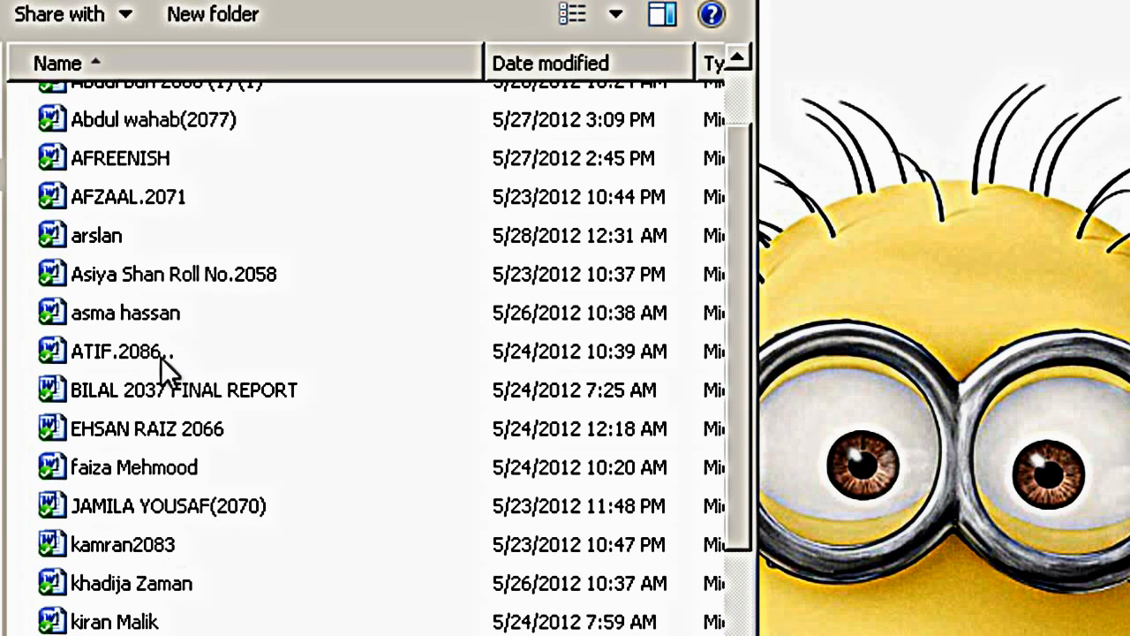
scroll(162, 361, down, 4)
scroll(367, 358, up, 5)
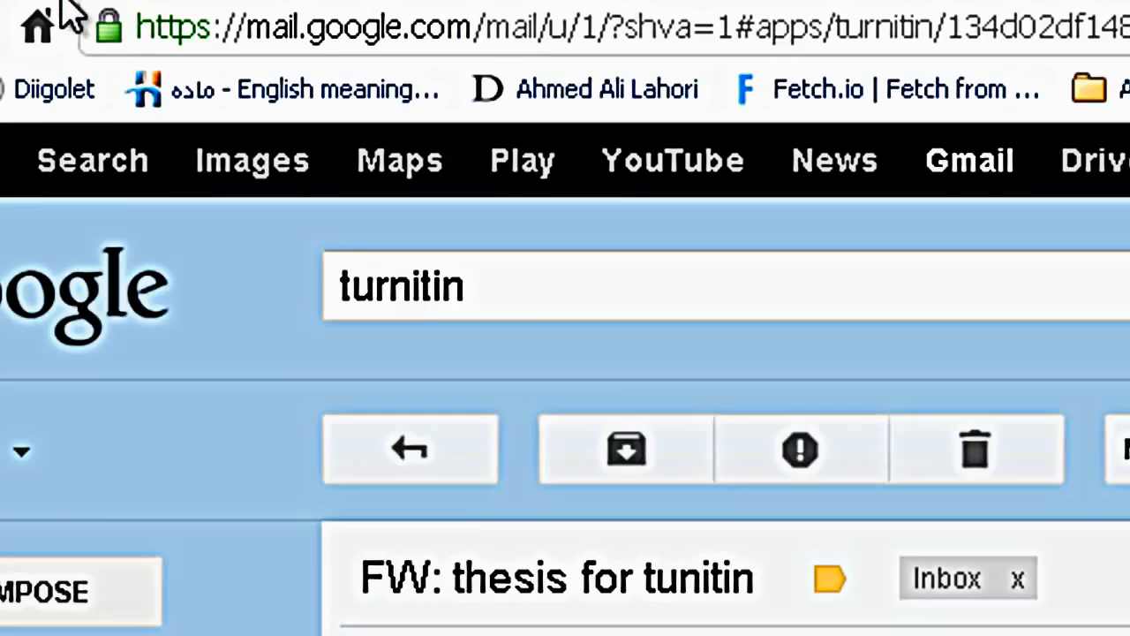
Step: Switch to the Turnitin class page, view the Test Run assignment's inbox and start submitting a paper
click(651, 83)
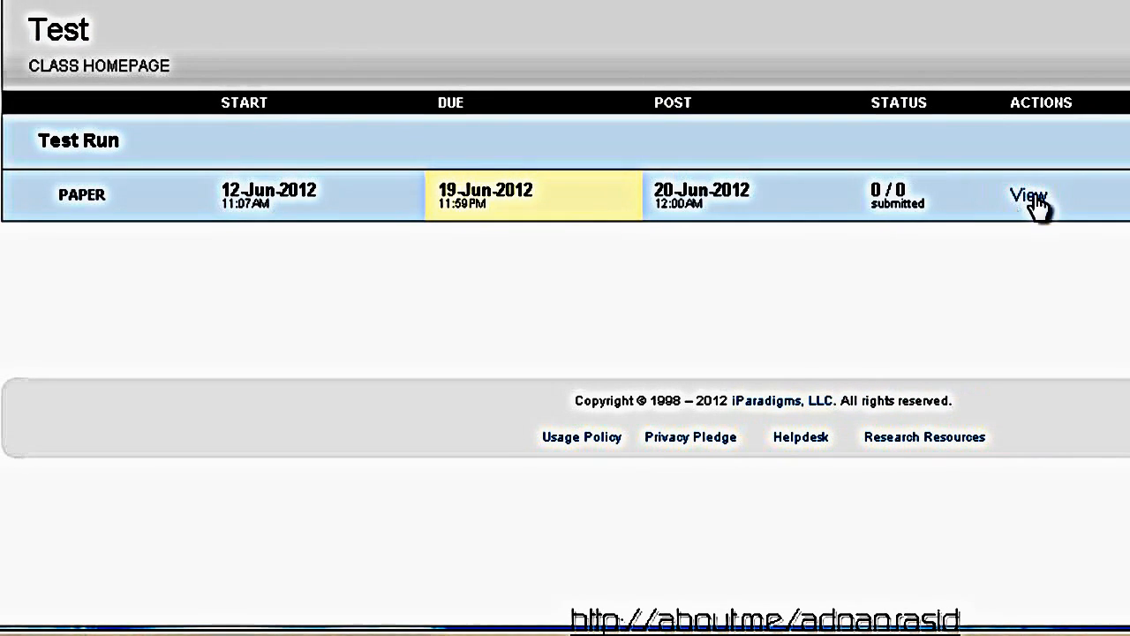
click(1031, 197)
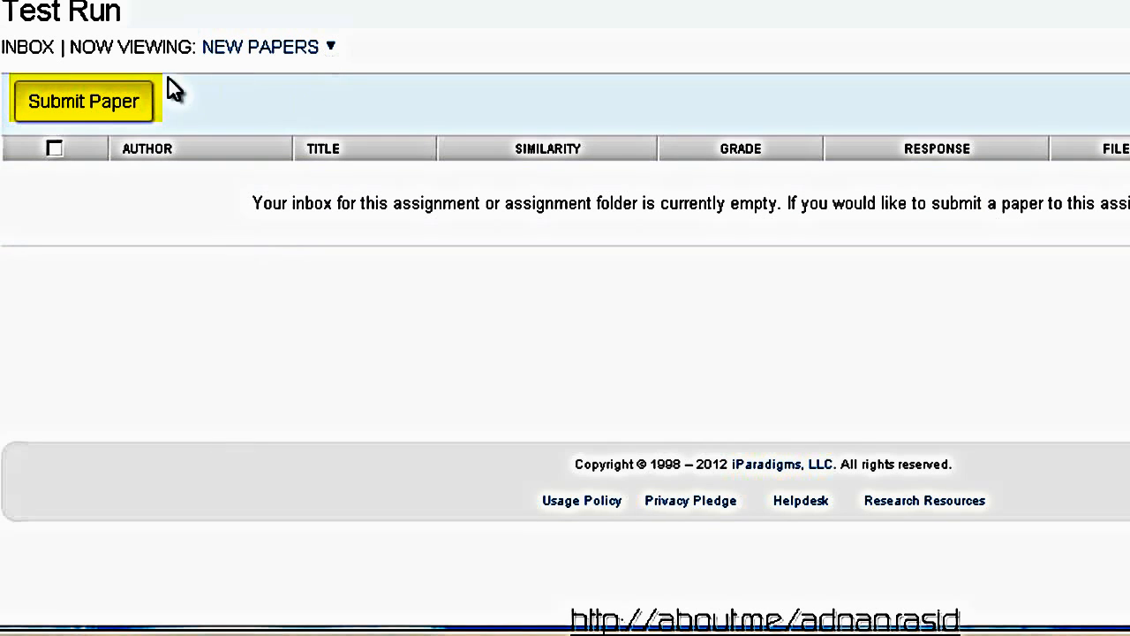
click(93, 113)
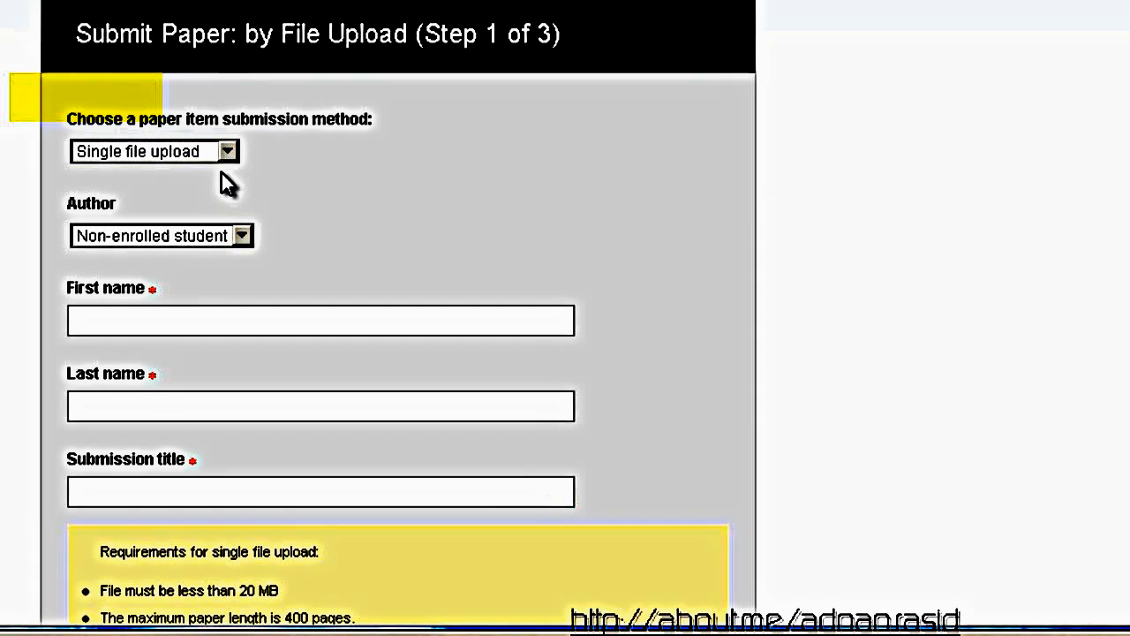
Step: Set the paper submission method to Zip file upload
click(229, 152)
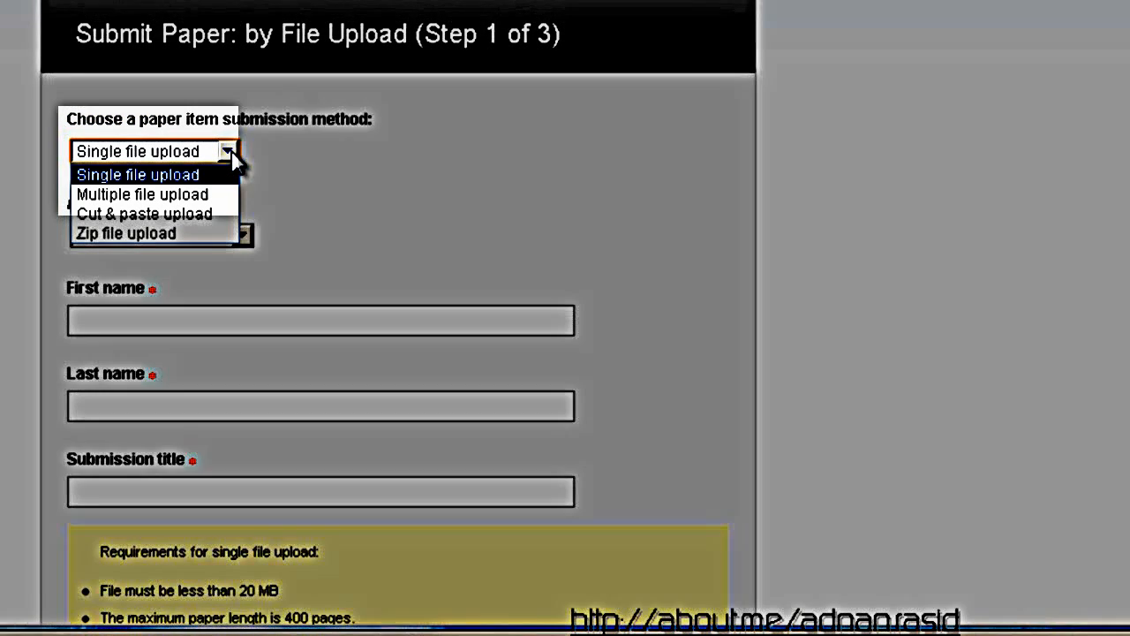
click(372, 148)
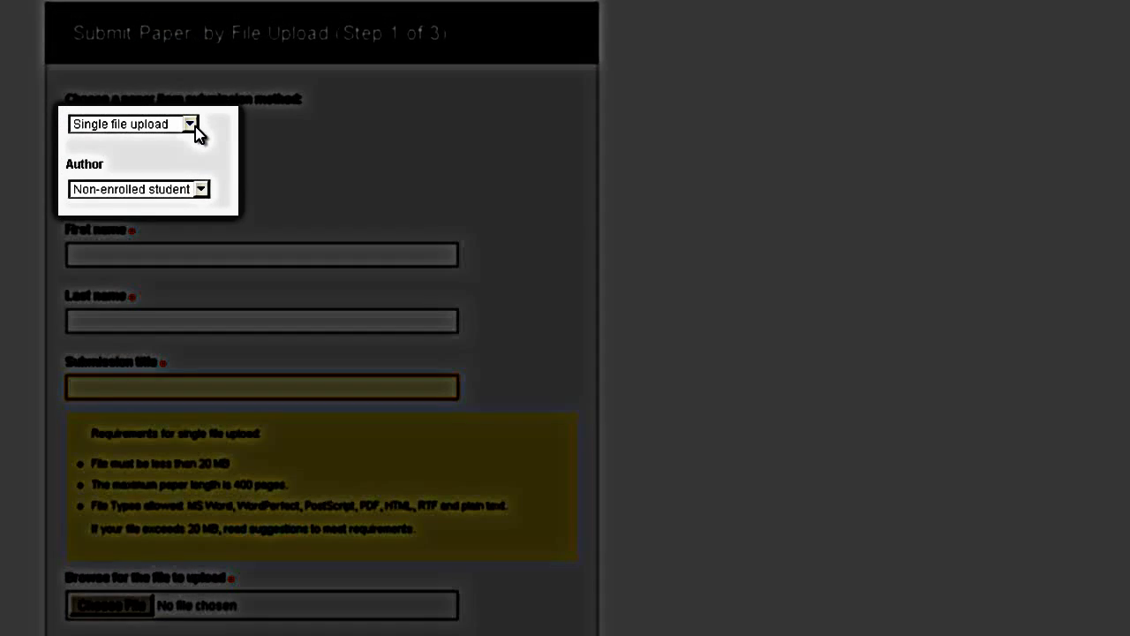
click(192, 127)
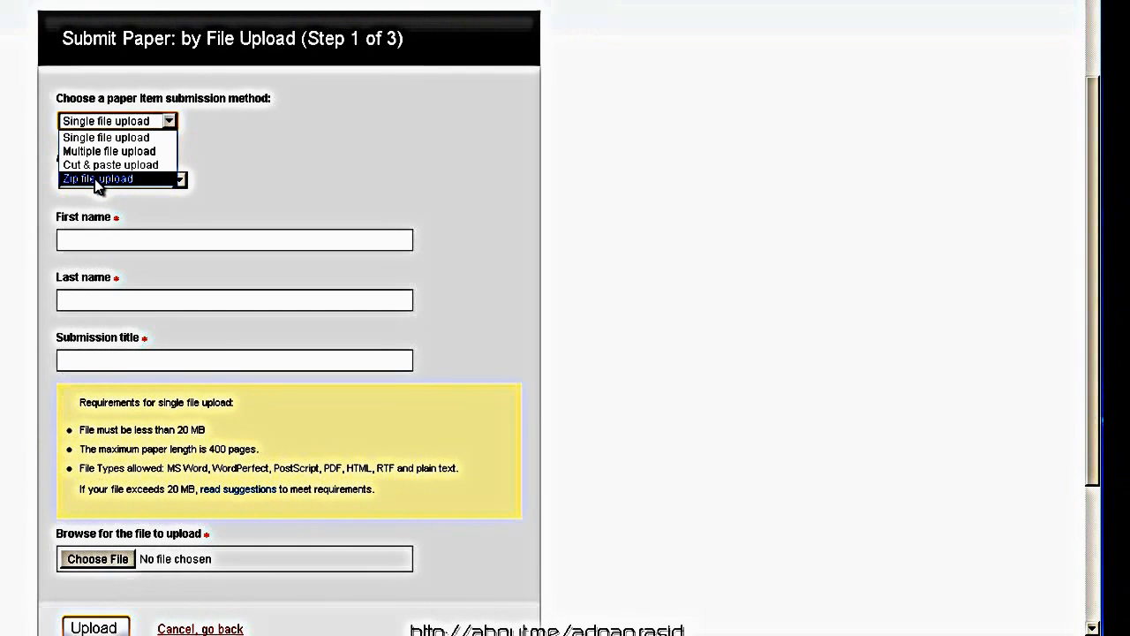
click(95, 178)
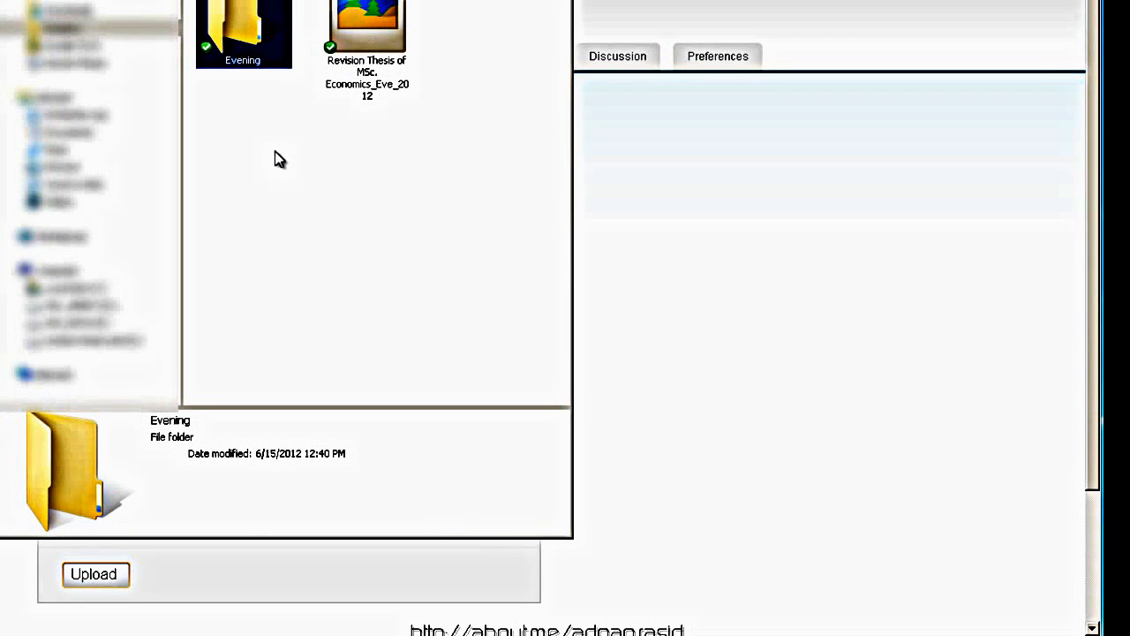
Step: Select all the Word documents in the Evening folder, excluding the two report subfolders, and send them to a compressed (zipped) folder
click(288, 168)
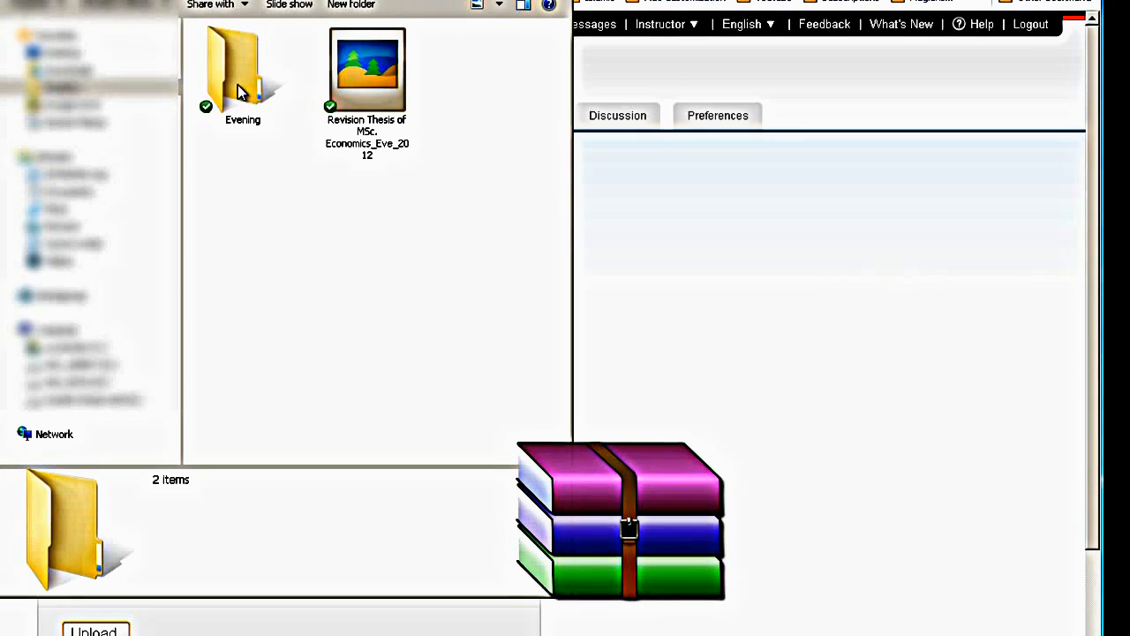
double_click(279, 108)
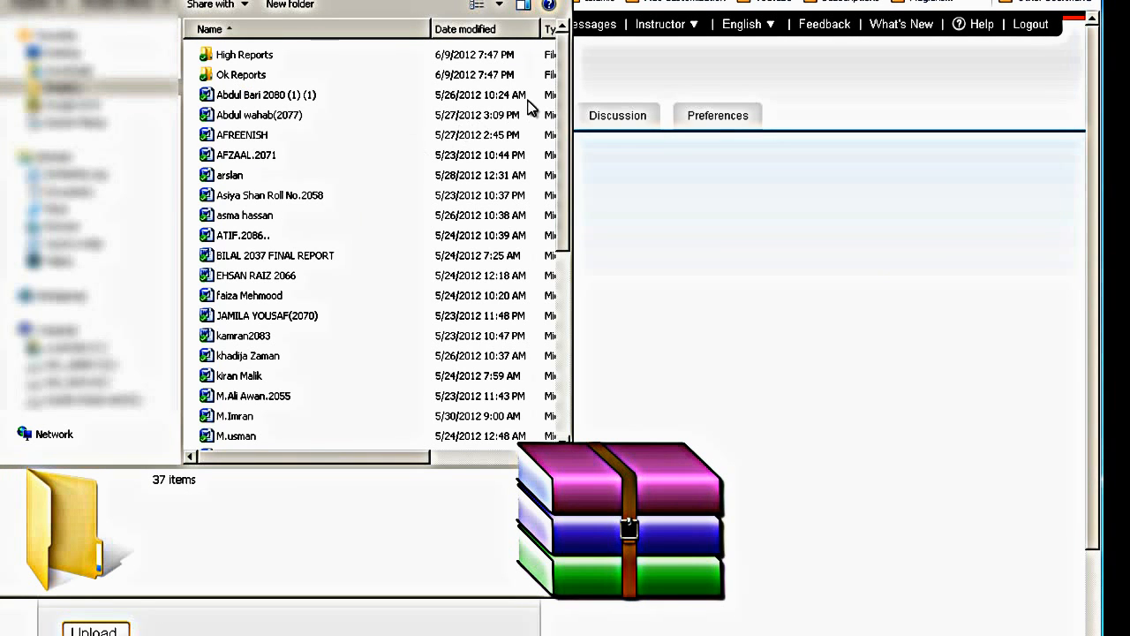
scroll(528, 113, down, 6)
drag(383, 438, 257, 90)
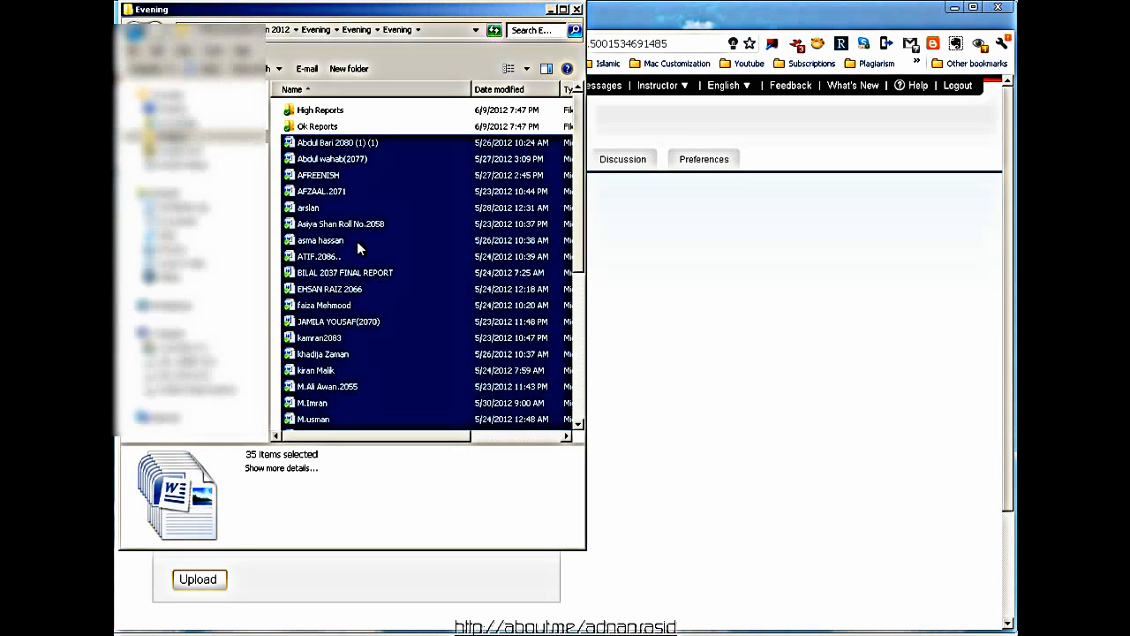
right_click(356, 241)
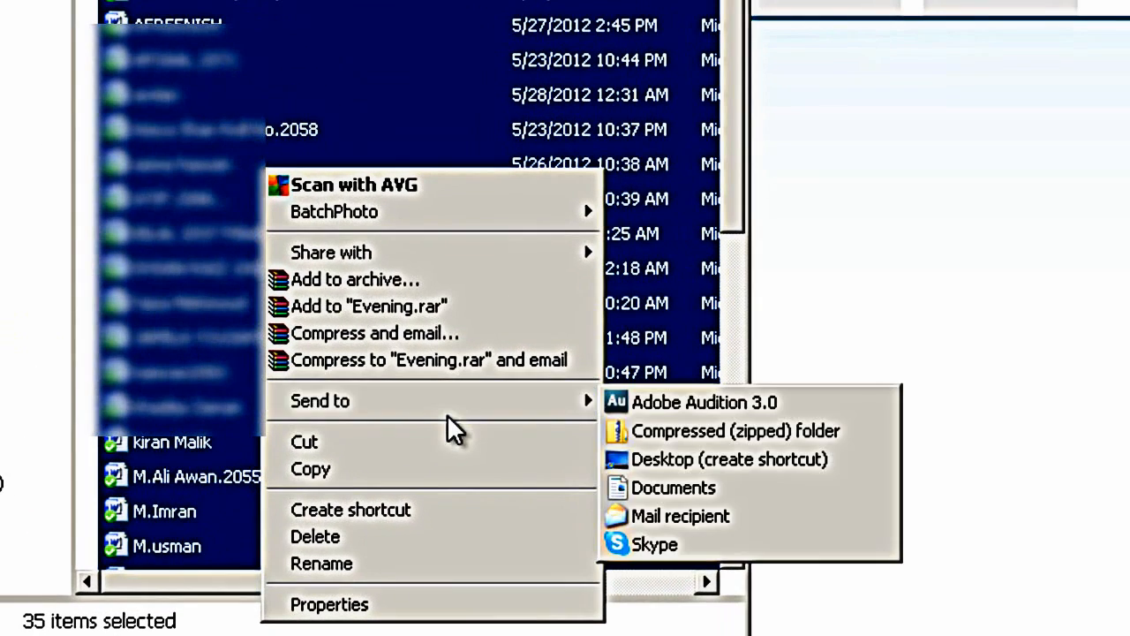
mouse_move(472, 395)
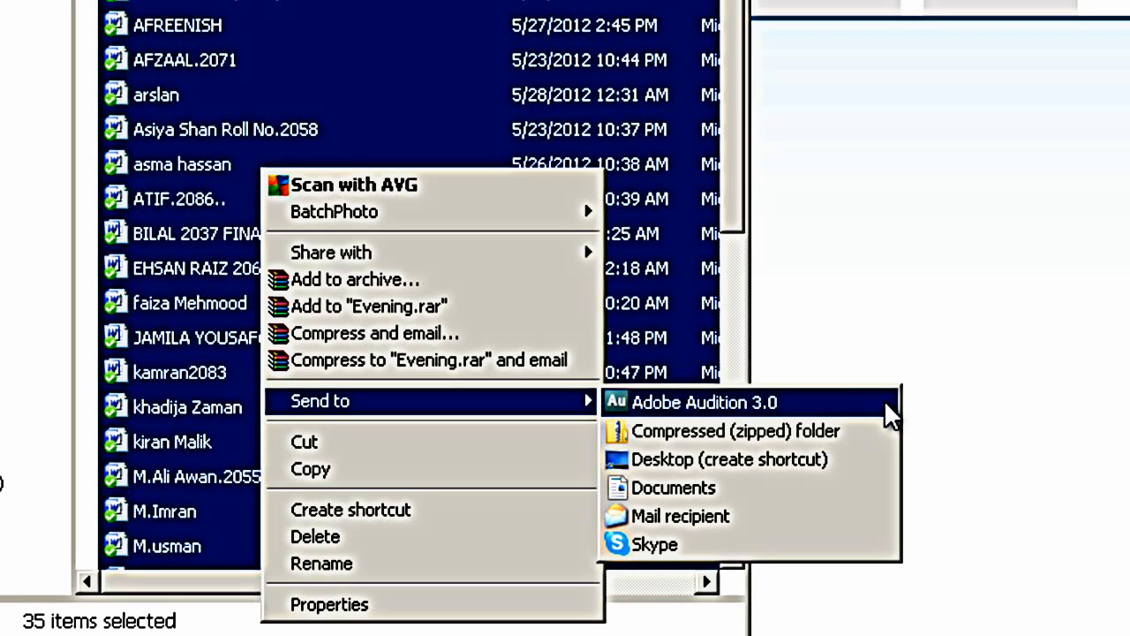
click(745, 432)
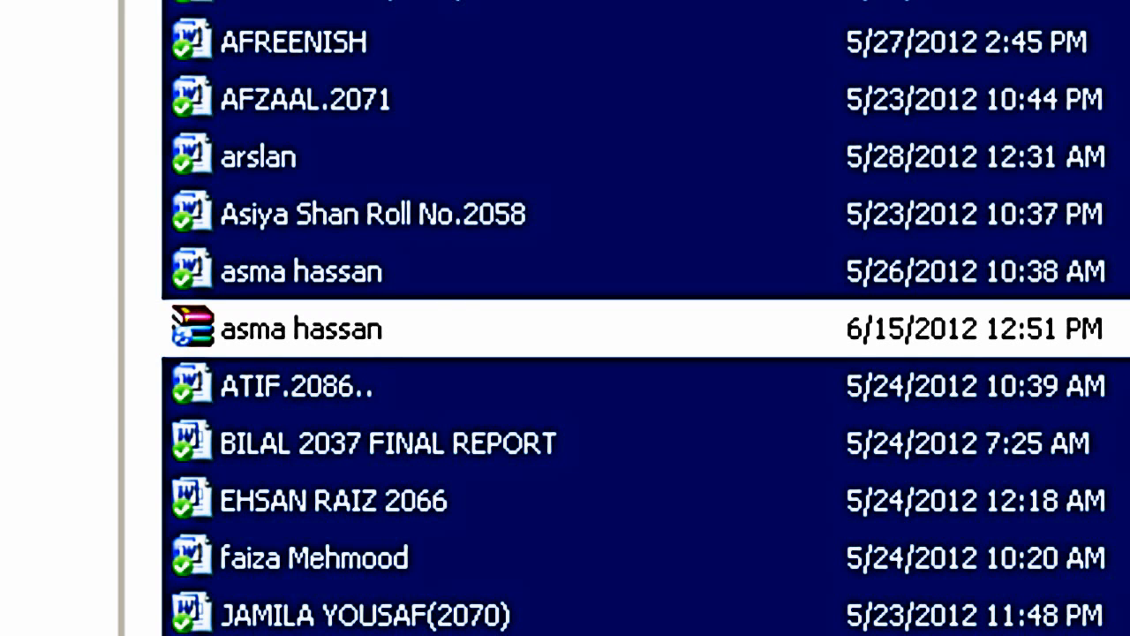
Step: Rename the new zip archive as Evening Assignments
click(305, 337)
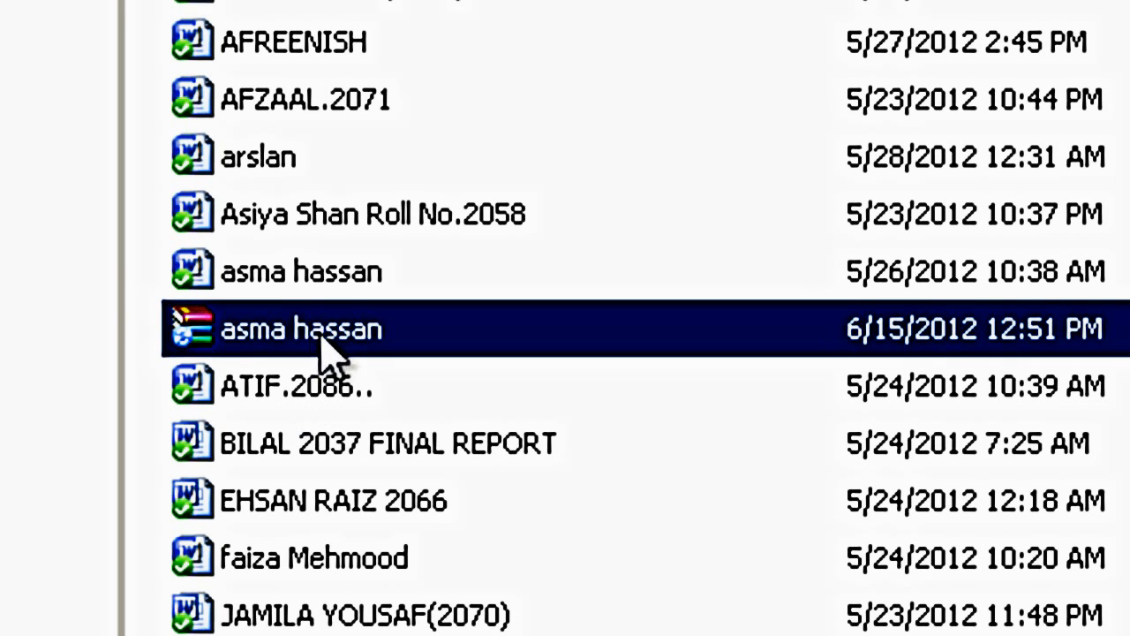
key(F2)
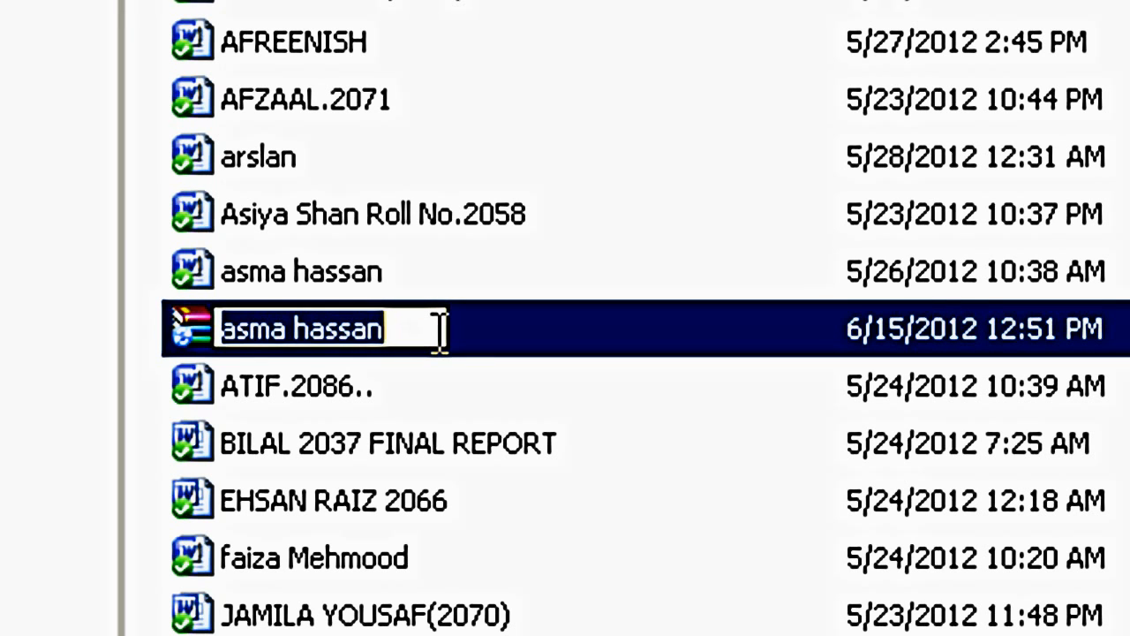
text(Evening As)
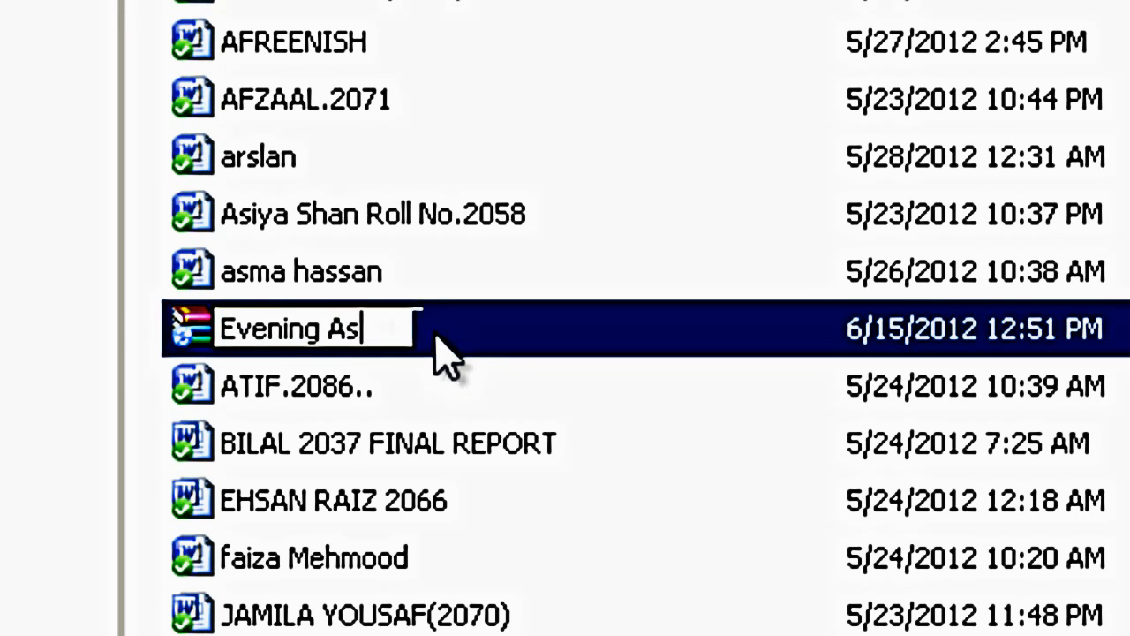
text(signments)
key(Return)
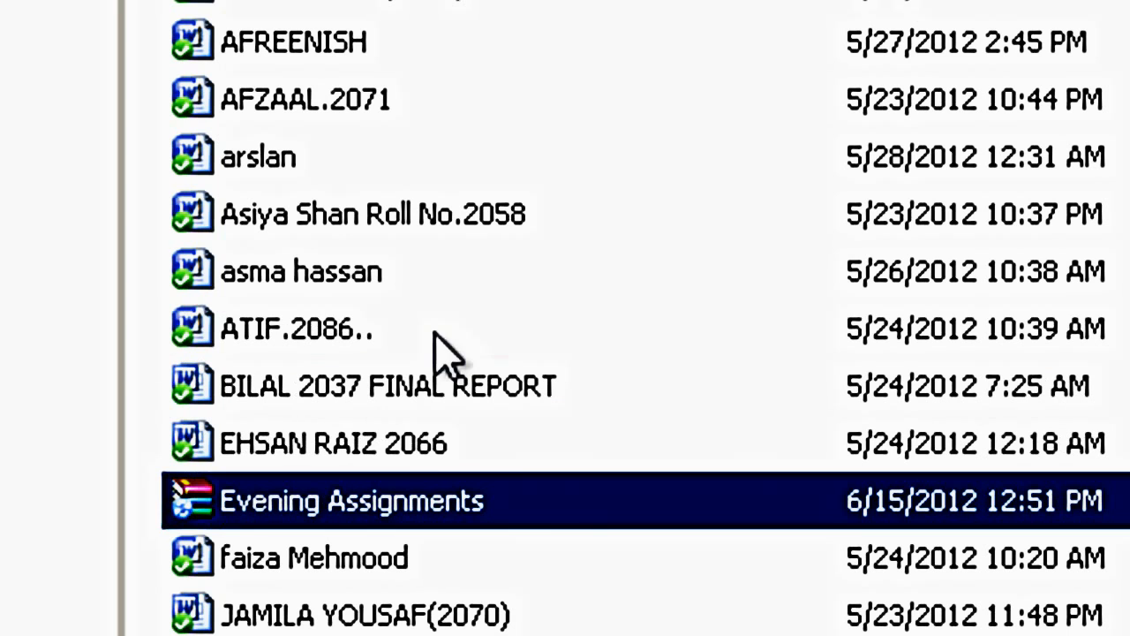
Step: Open the Evening Assignments archive, dismiss the WinRAR licence reminder, look through the packed files, and return to the Turnitin submission page
double_click(359, 510)
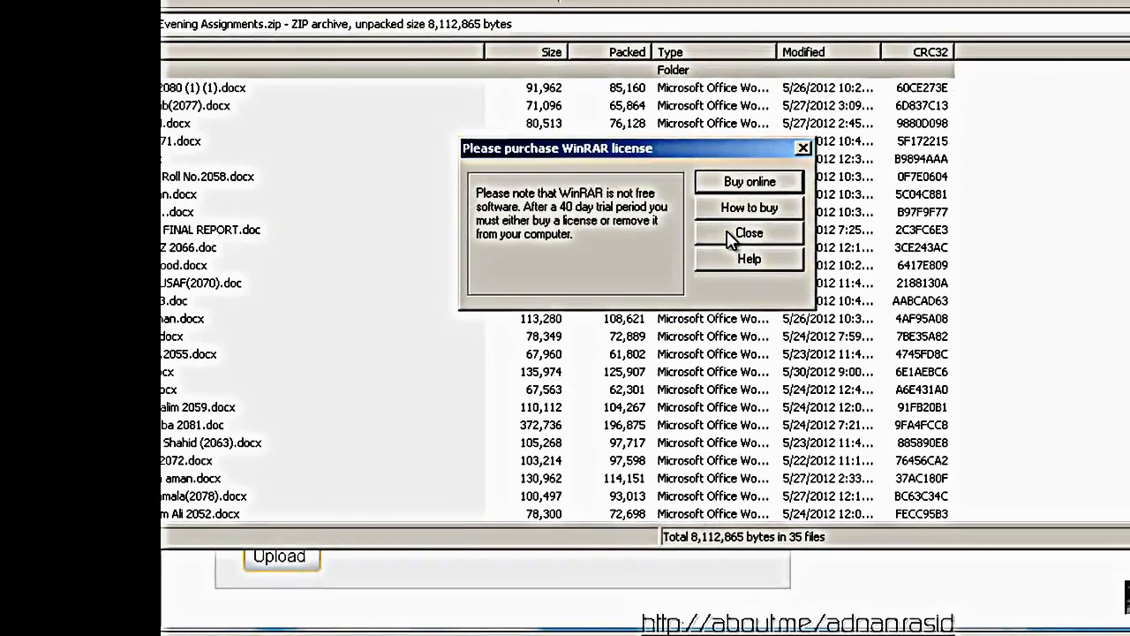
click(750, 232)
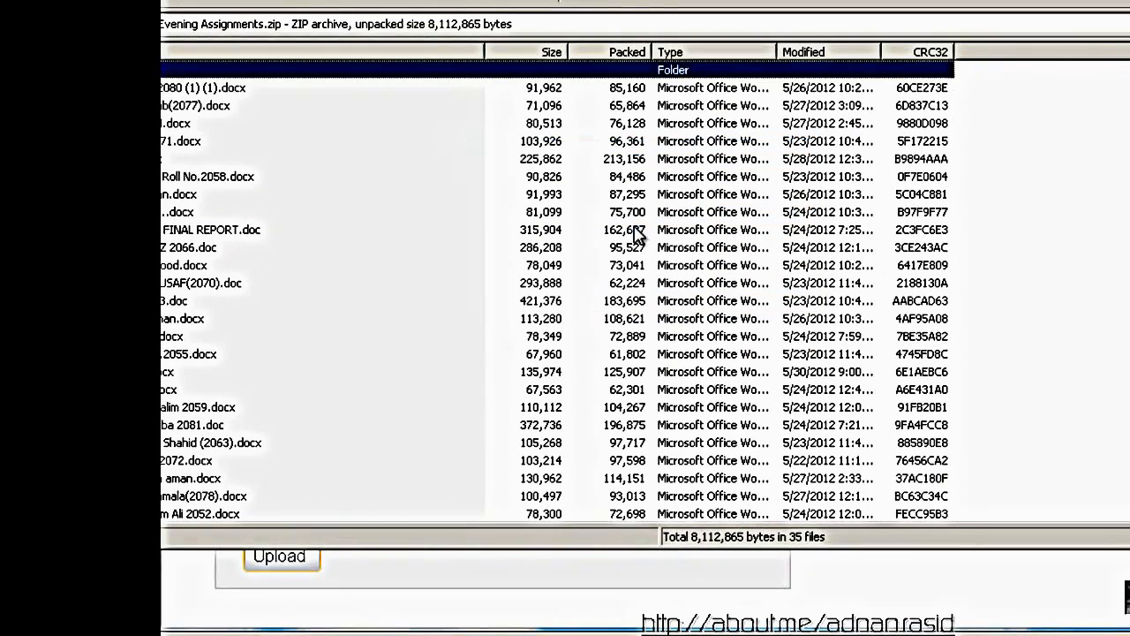
scroll(404, 163, down, 3)
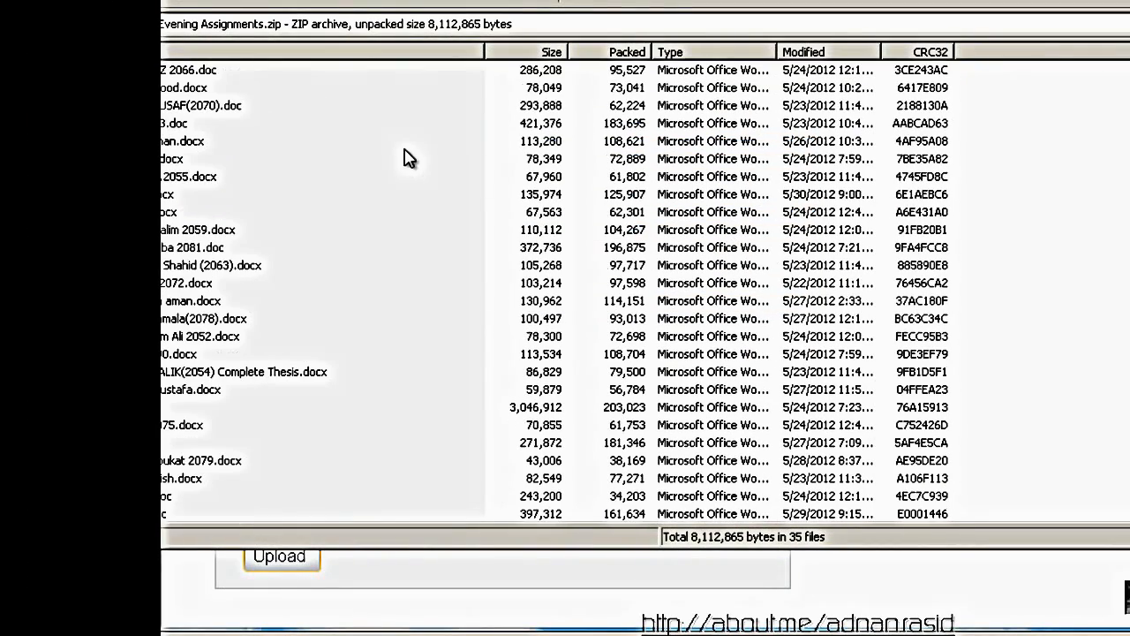
click(1129, 1)
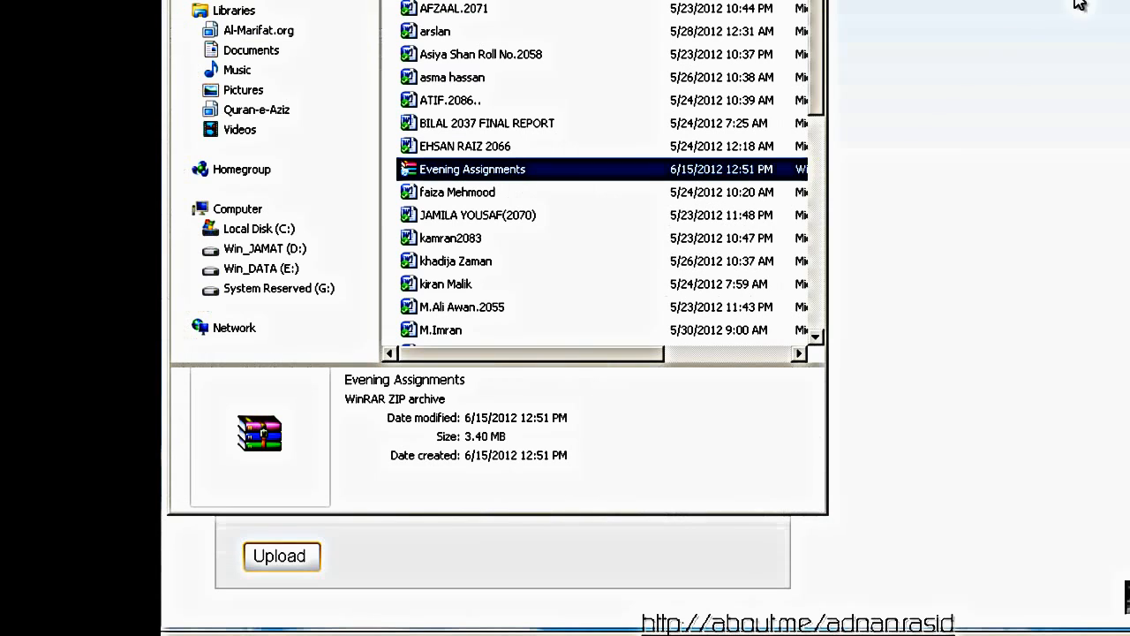
drag(822, 95, 808, 147)
click(810, 1)
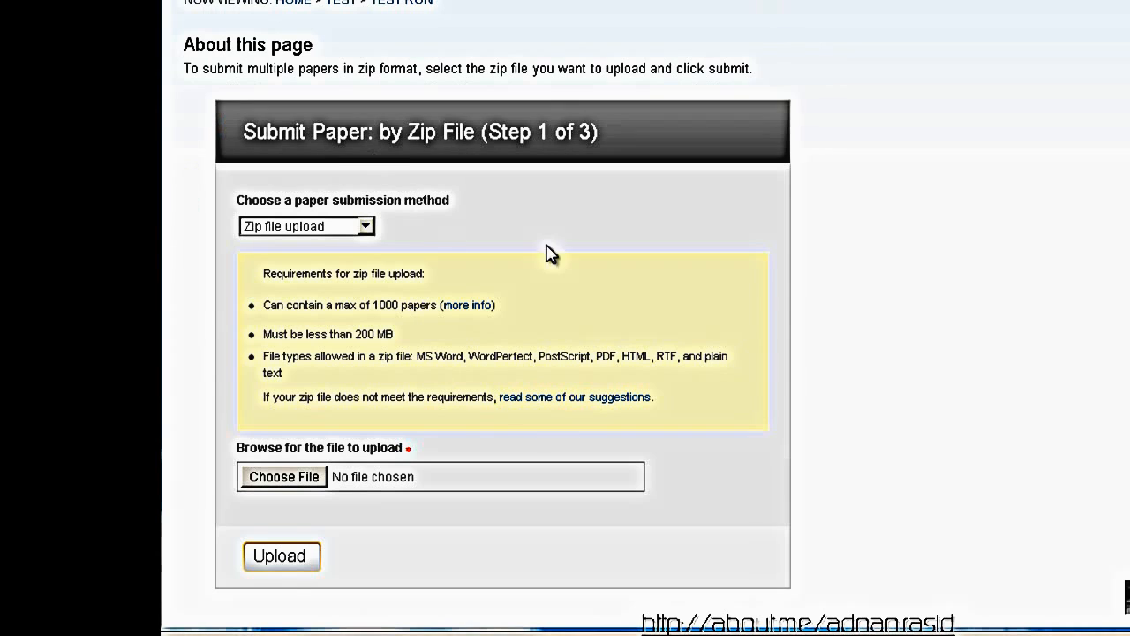
Step: Choose Evening Assignments.zip from the Evening folder as the file to submit and upload it
scroll(523, 308, down, 3)
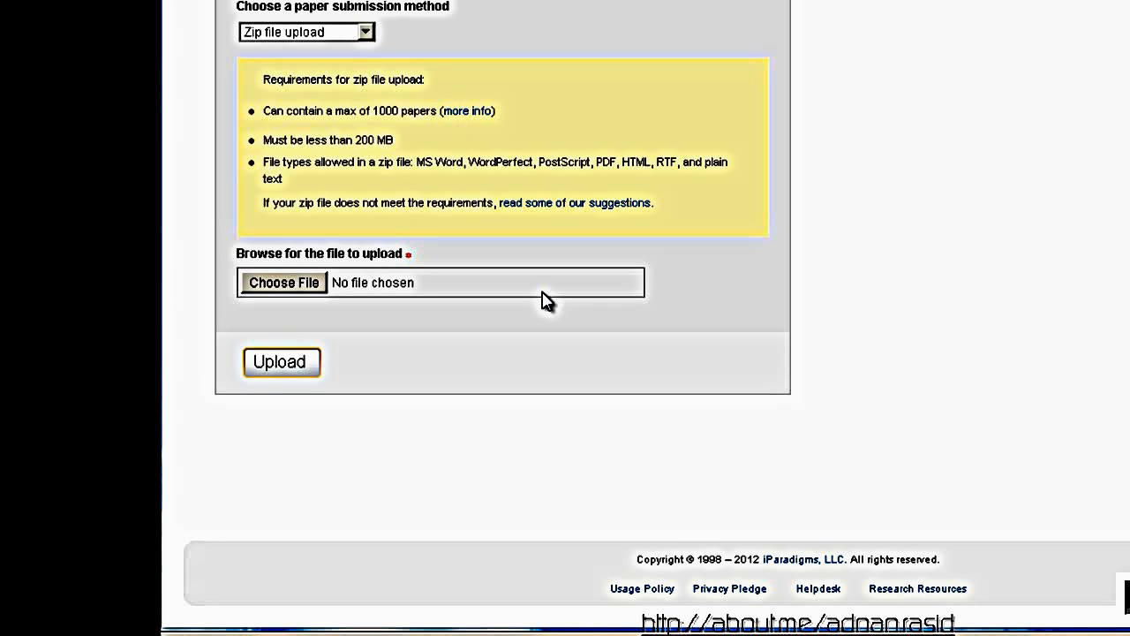
click(303, 292)
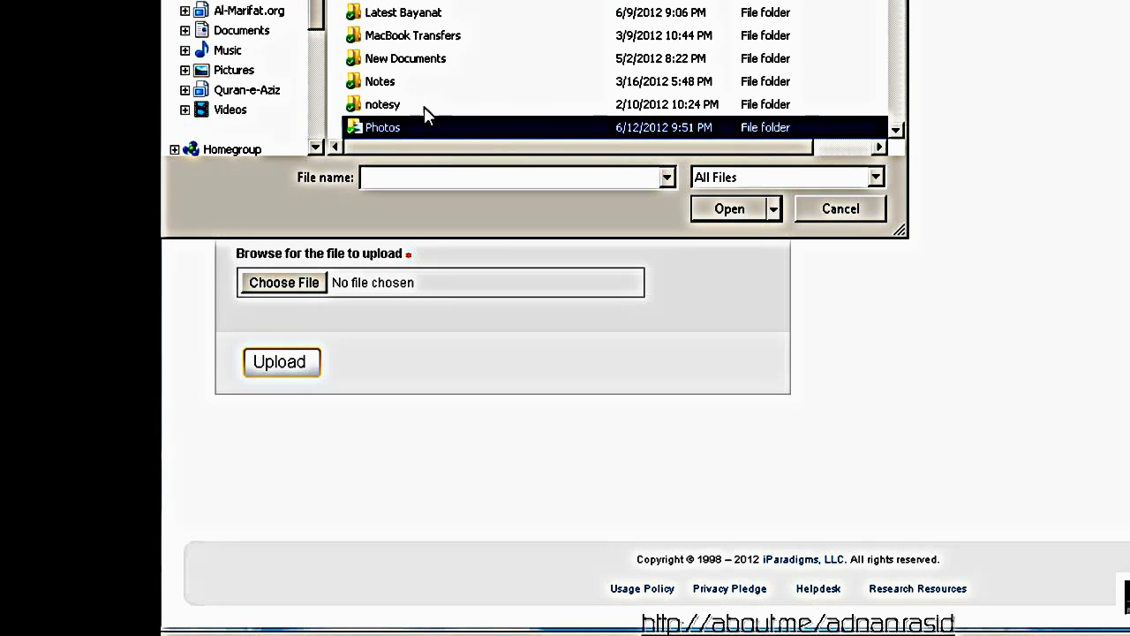
scroll(583, 59, down, 3)
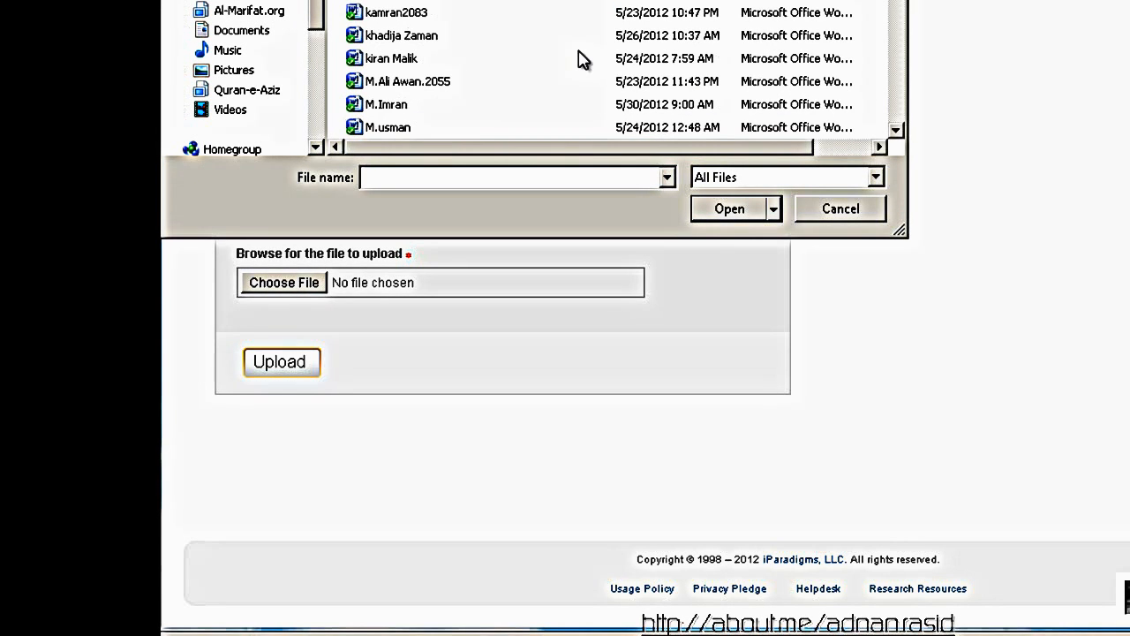
click(459, 1)
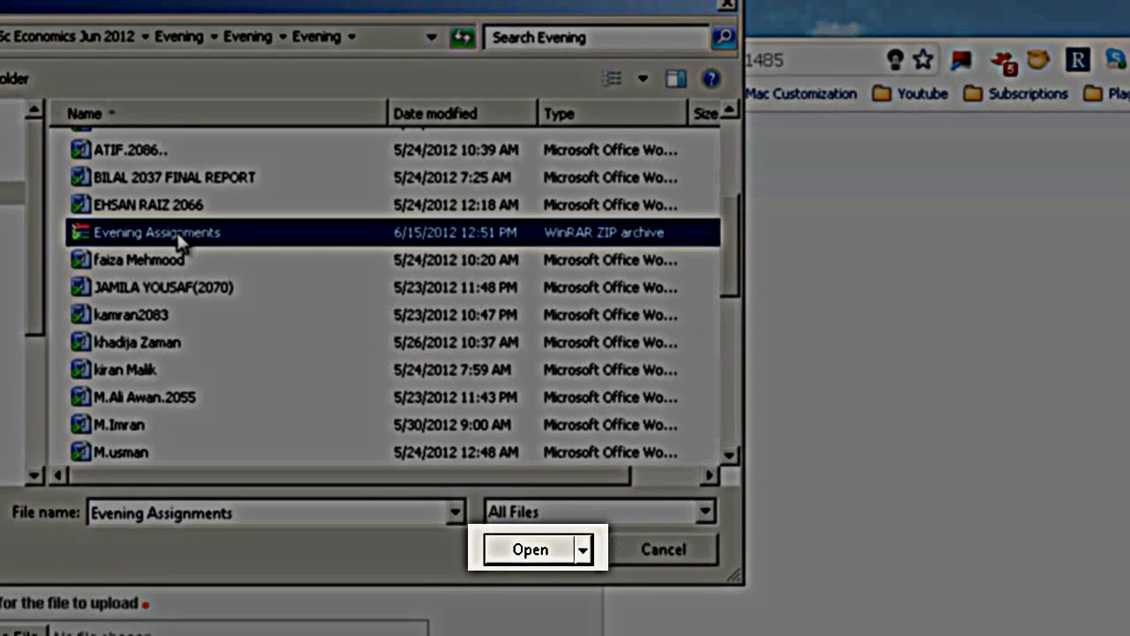
click(539, 550)
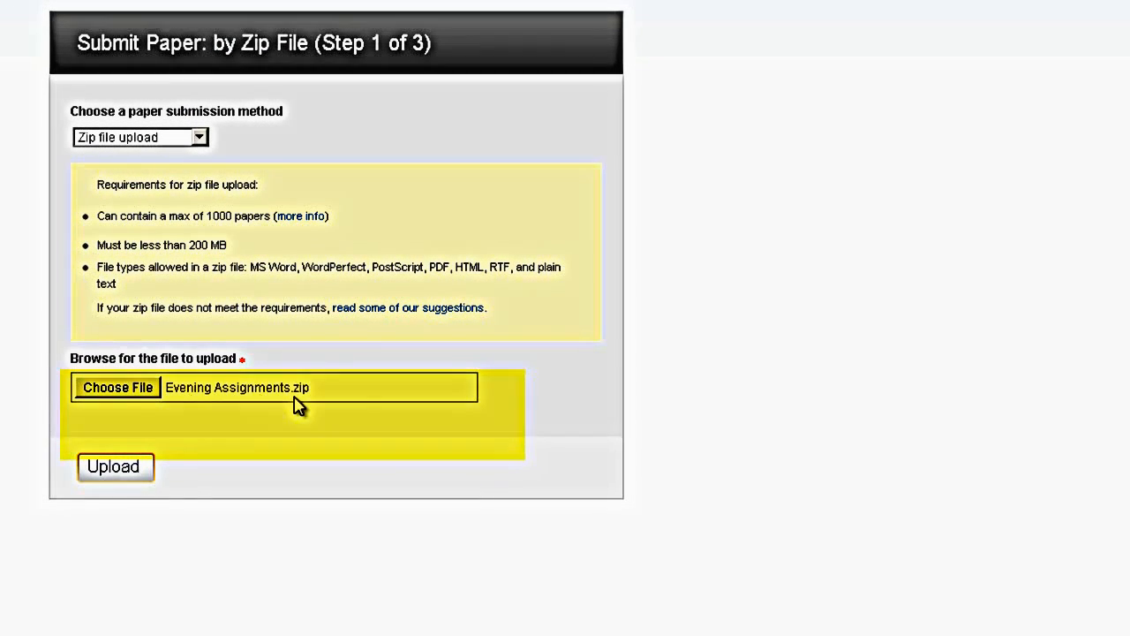
click(115, 467)
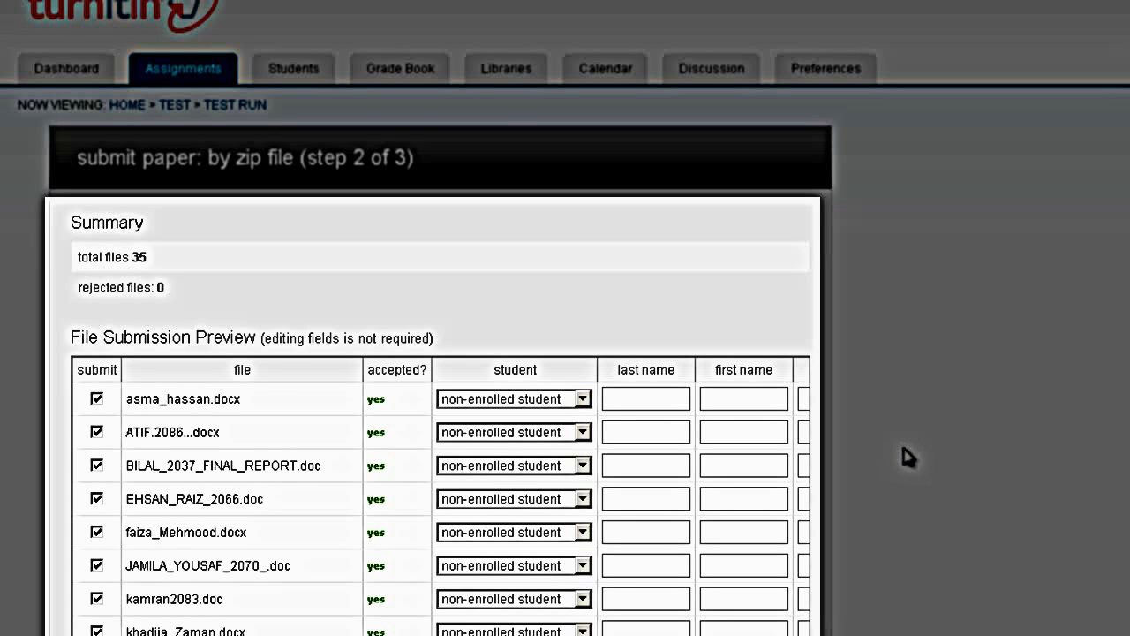
Step: Review the upload summary and the whole file submission preview, checking the total, rejected and accepted files
scroll(905, 461, down, 3)
scroll(905, 461, down, 8)
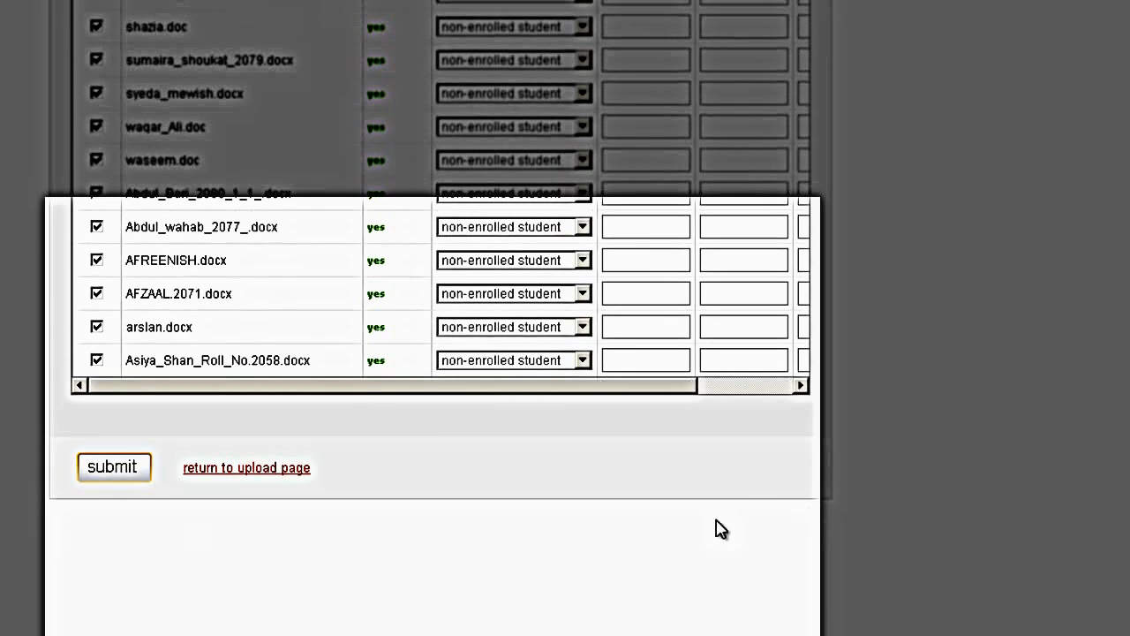
scroll(593, 522, up, 9)
scroll(593, 522, up, 3)
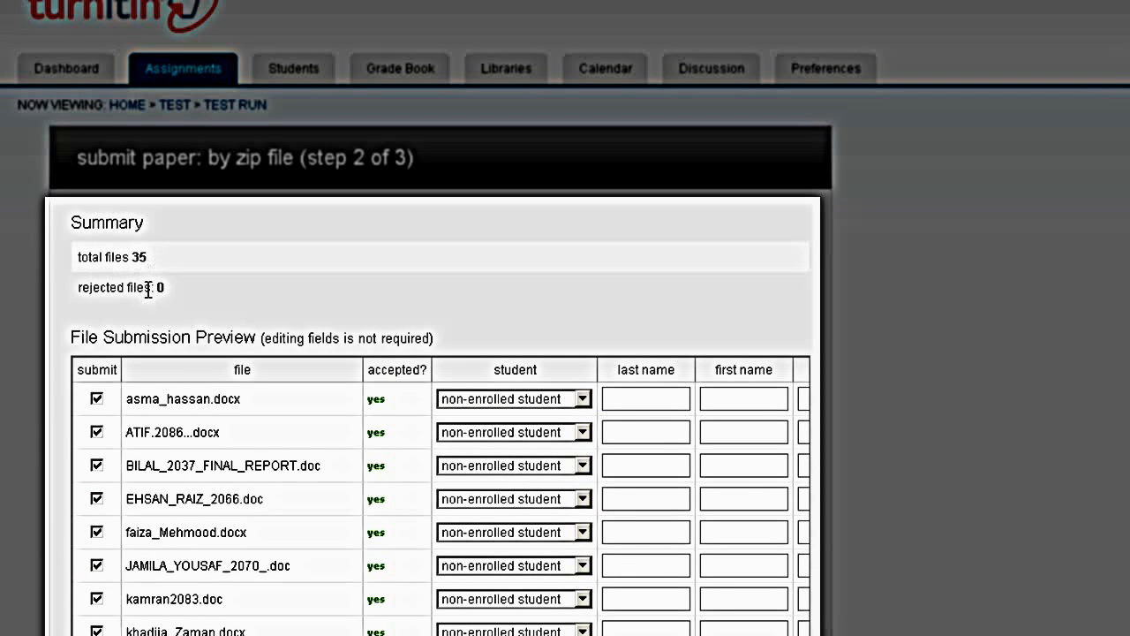
scroll(218, 390, down, 3)
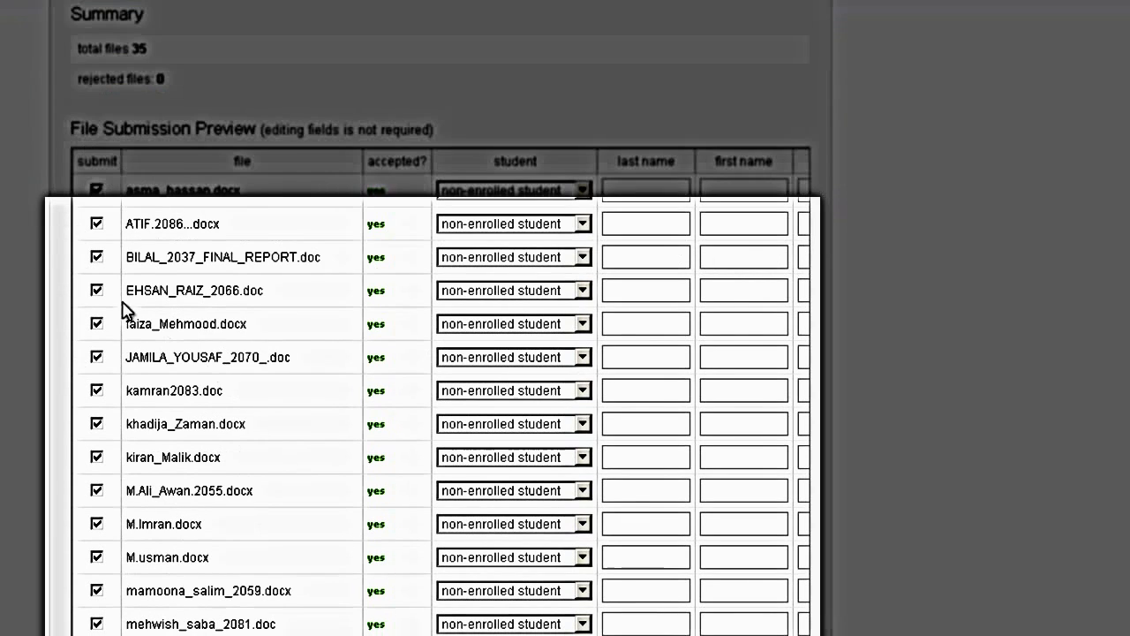
scroll(297, 469, down, 12)
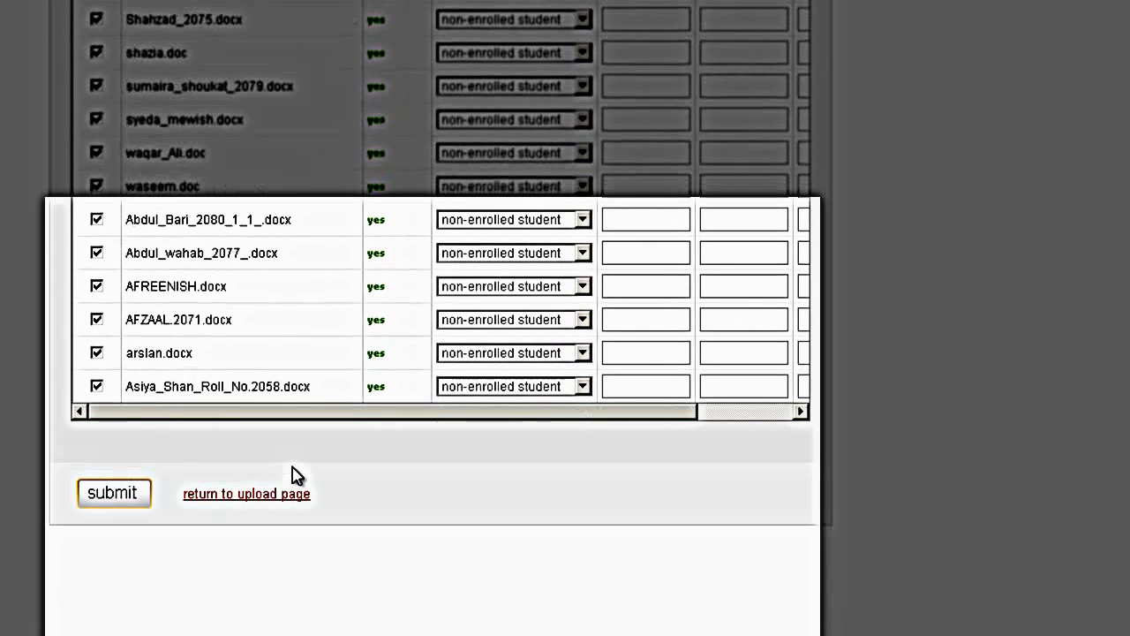
Step: Compare the first listed file's name with its last name field and bring the title column of the submission preview into view
drag(353, 422, 186, 408)
scroll(188, 408, up, 15)
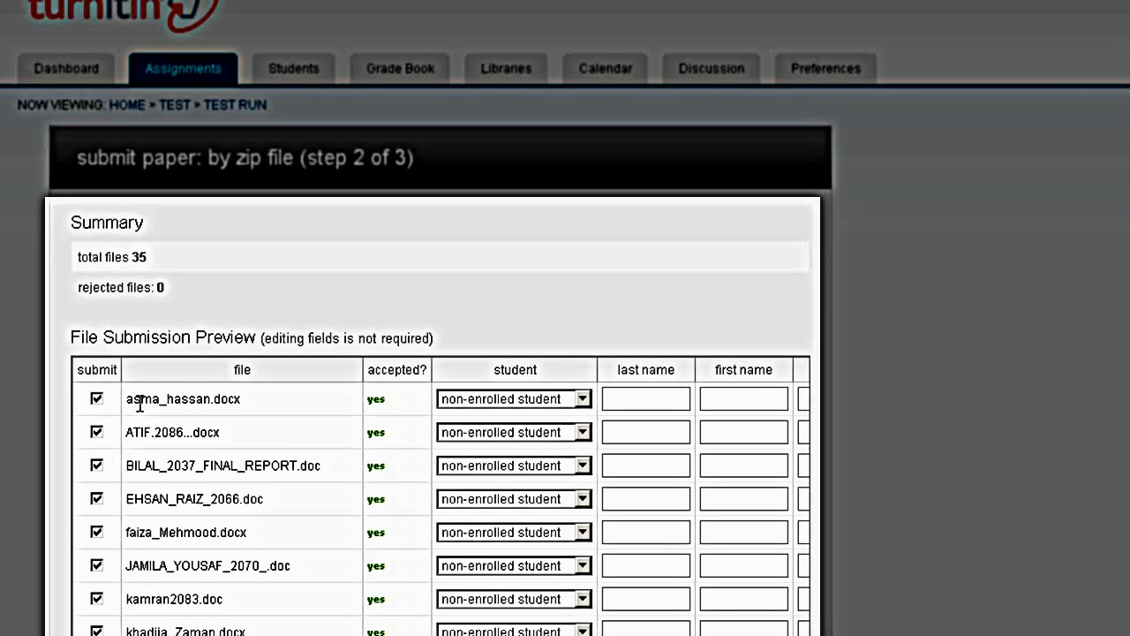
drag(241, 398, 133, 399)
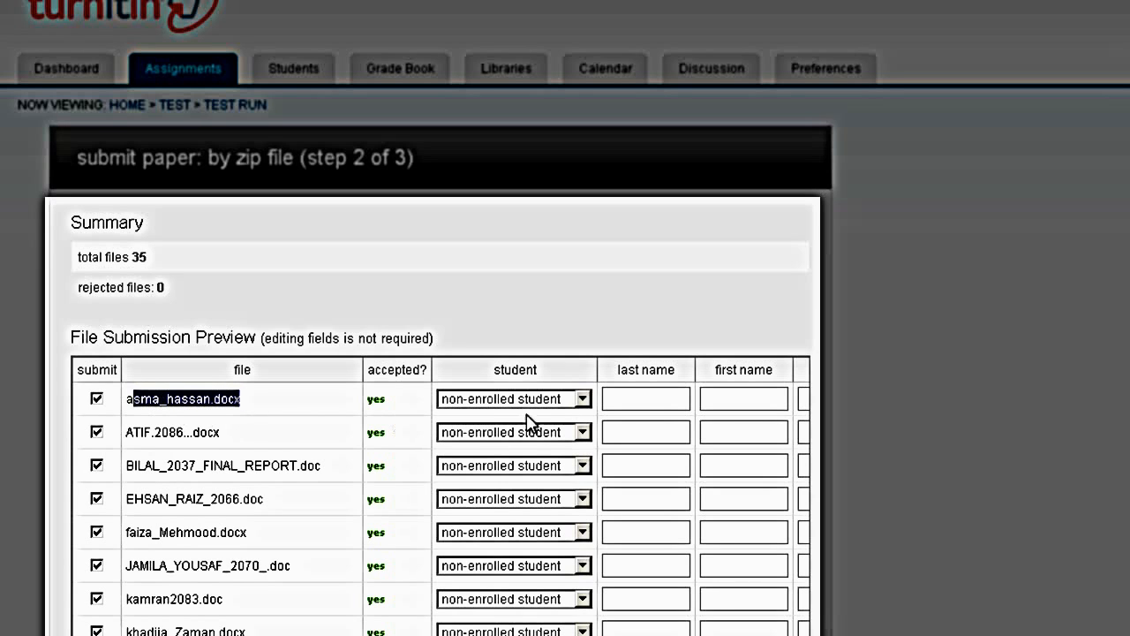
click(627, 399)
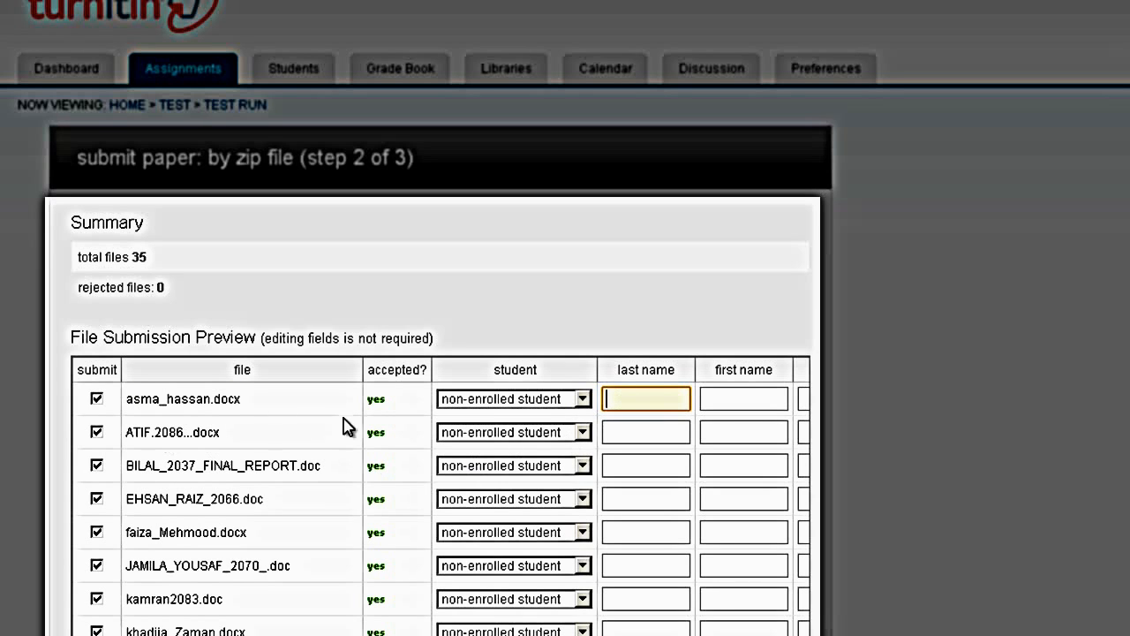
scroll(610, 581, down, 15)
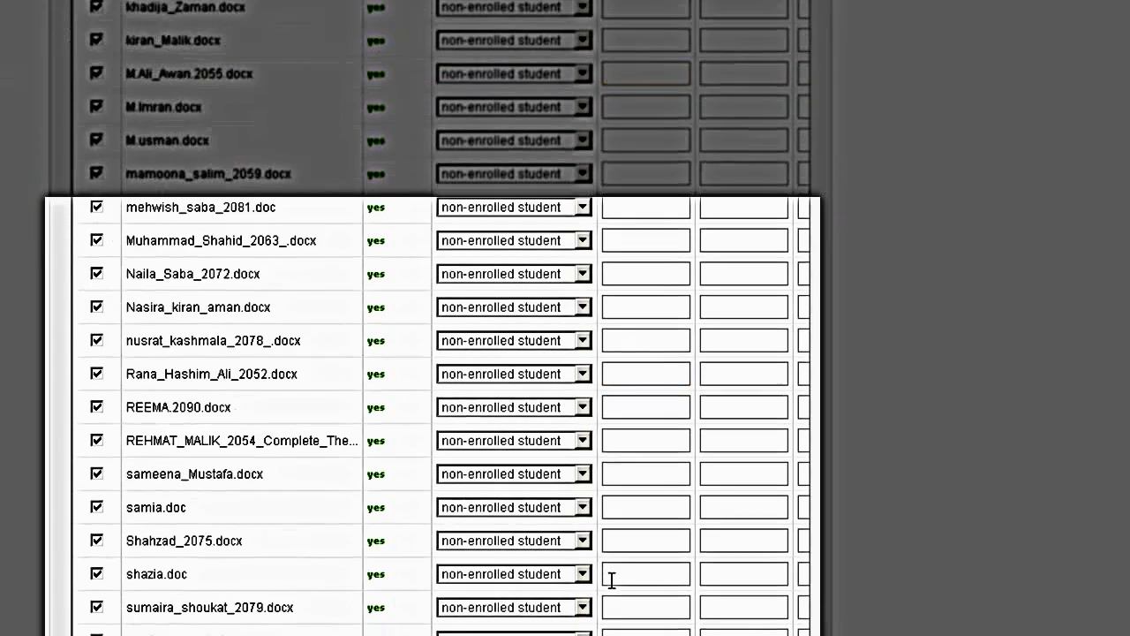
drag(566, 386, 739, 386)
scroll(765, 381, up, 15)
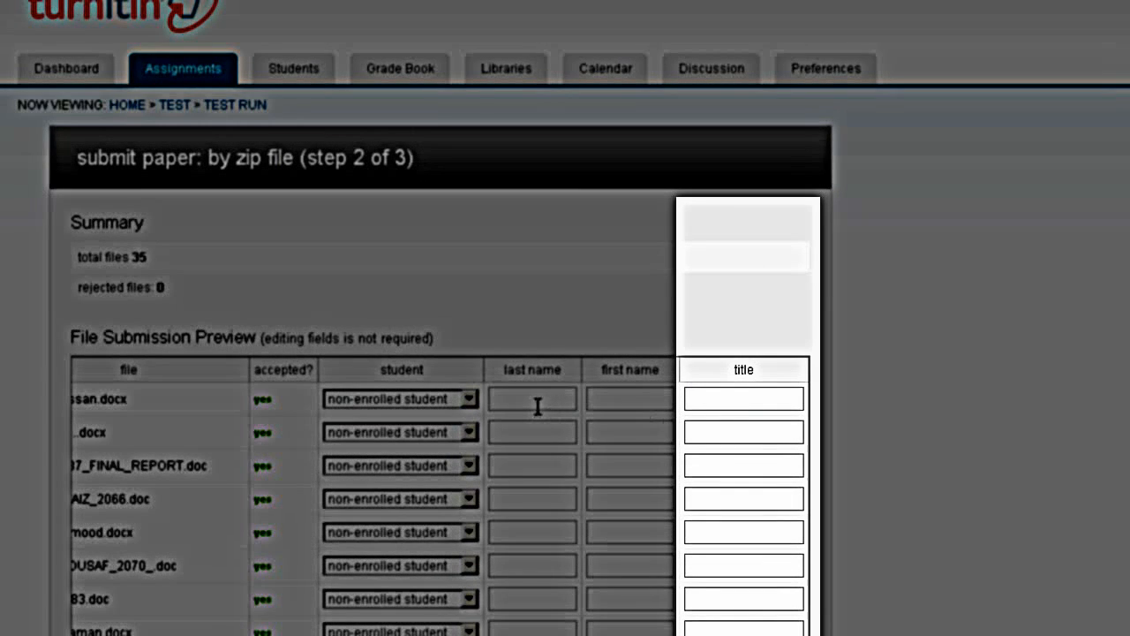
Step: Examine the student, last name, first name and title columns for all files down to the end of the submission preview
click(534, 402)
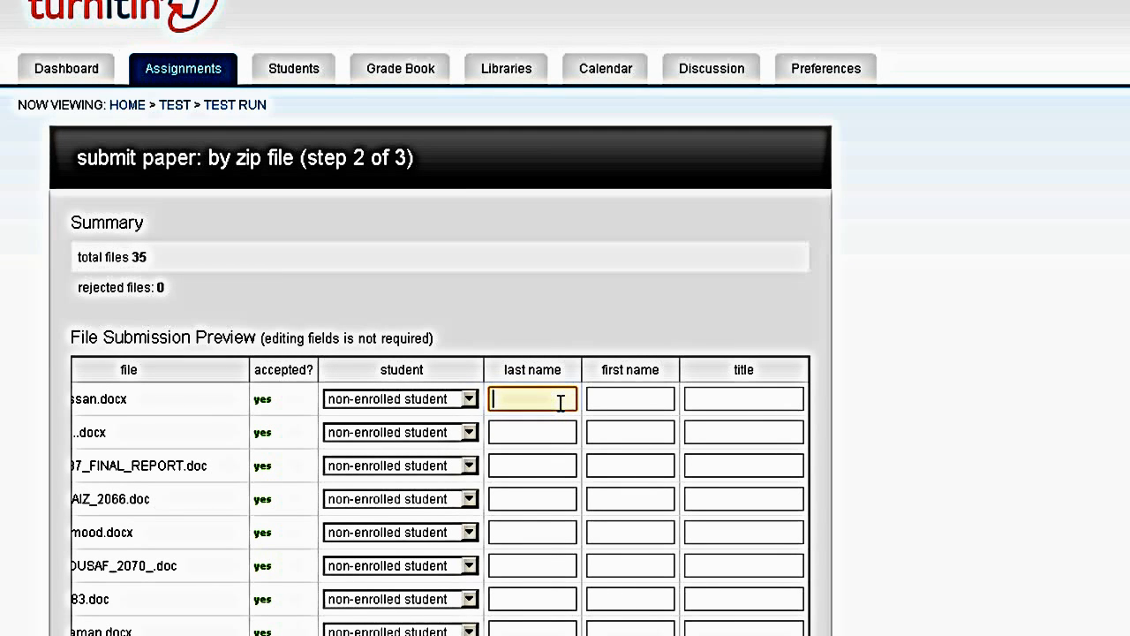
scroll(560, 402, down, 10)
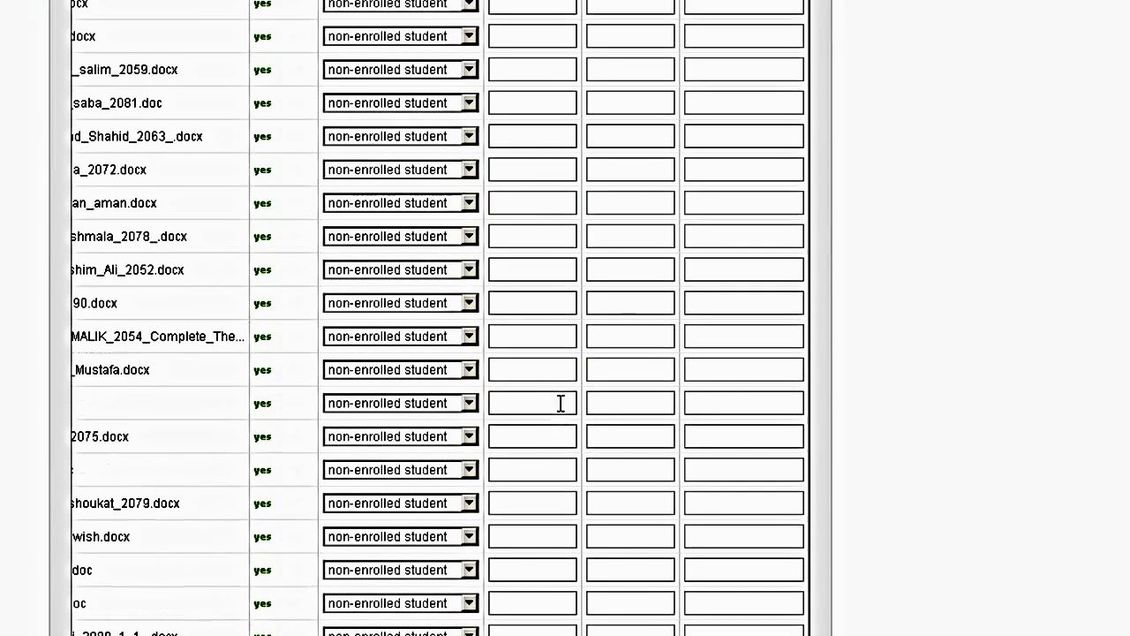
drag(537, 391, 371, 391)
scroll(410, 344, up, 10)
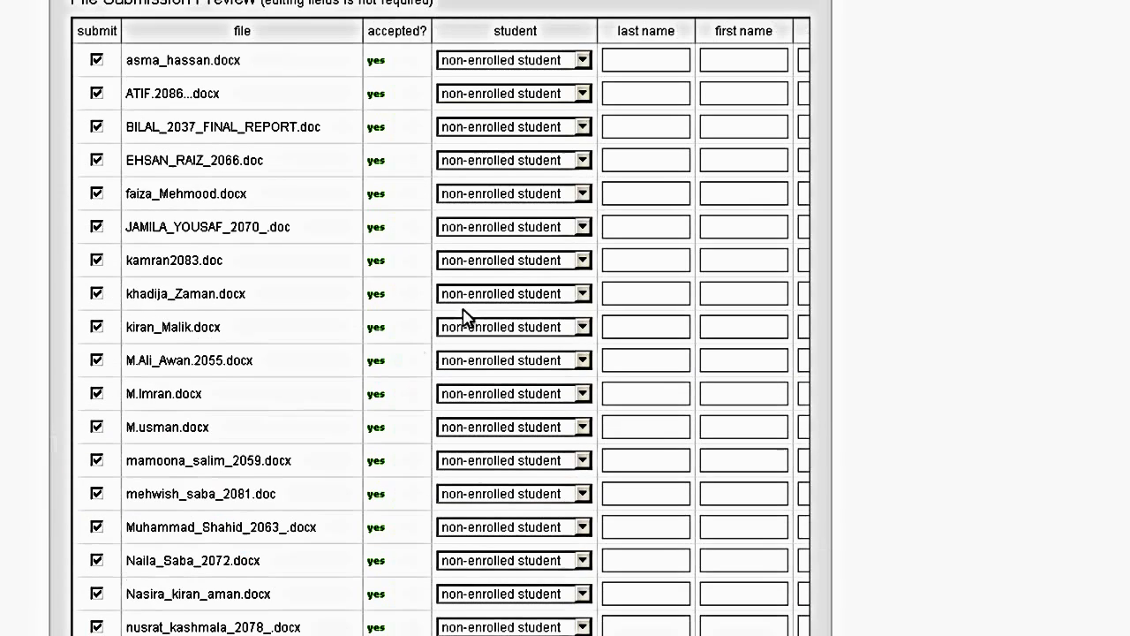
scroll(667, 410, down, 5)
scroll(667, 409, down, 5)
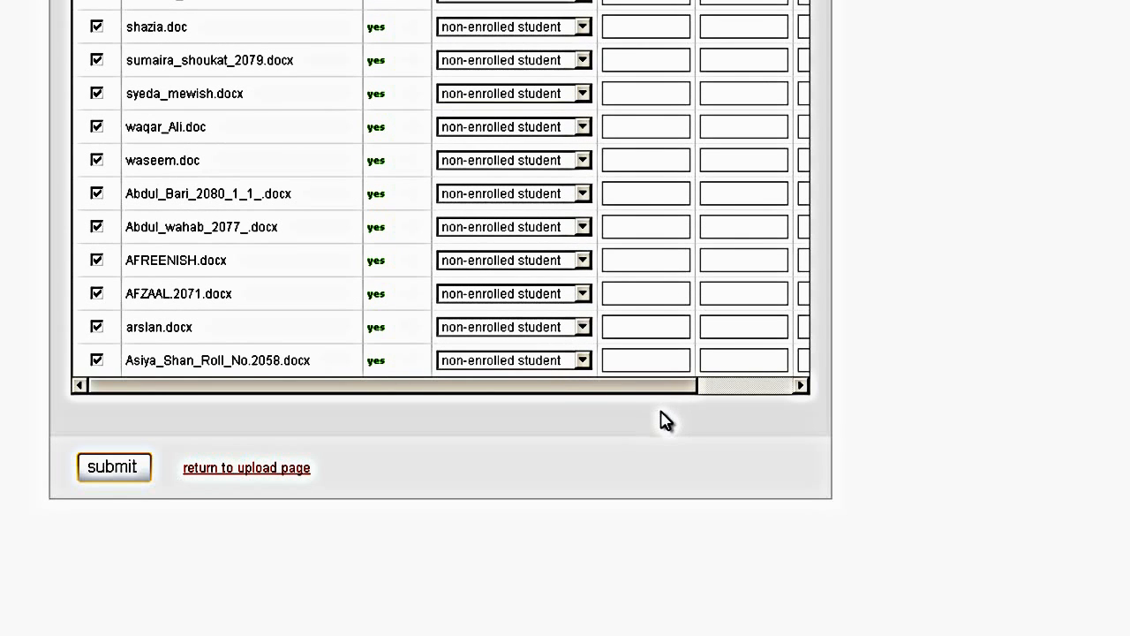
click(738, 388)
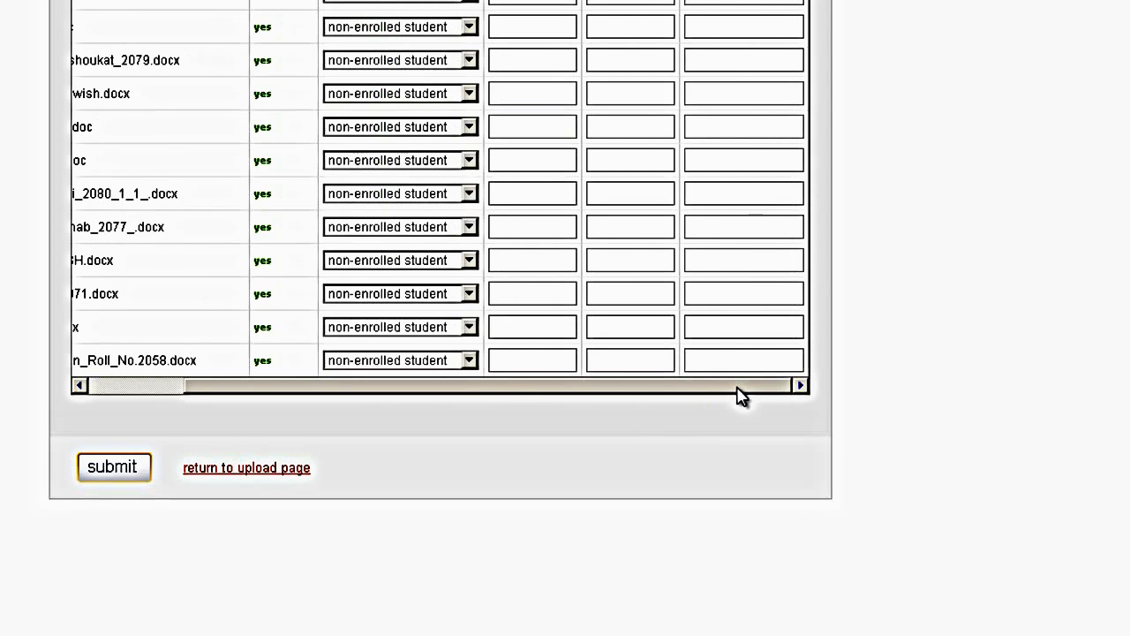
drag(739, 389, 520, 391)
scroll(581, 356, up, 10)
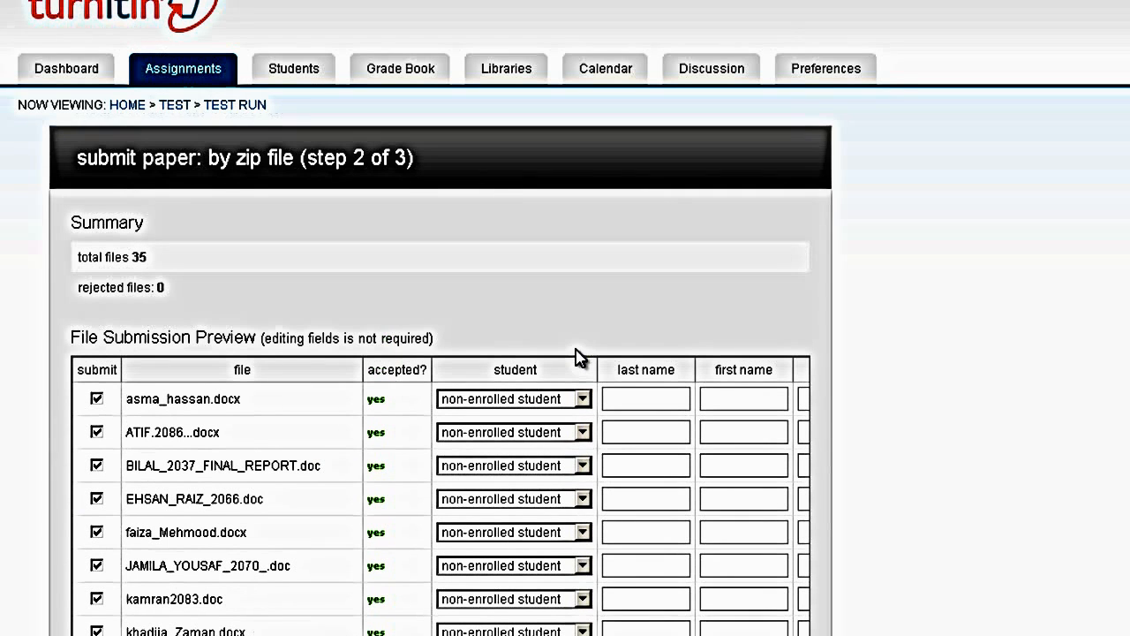
Step: Inspect the first file's last name and first name fields and the title fields of the first three files
click(637, 398)
click(747, 395)
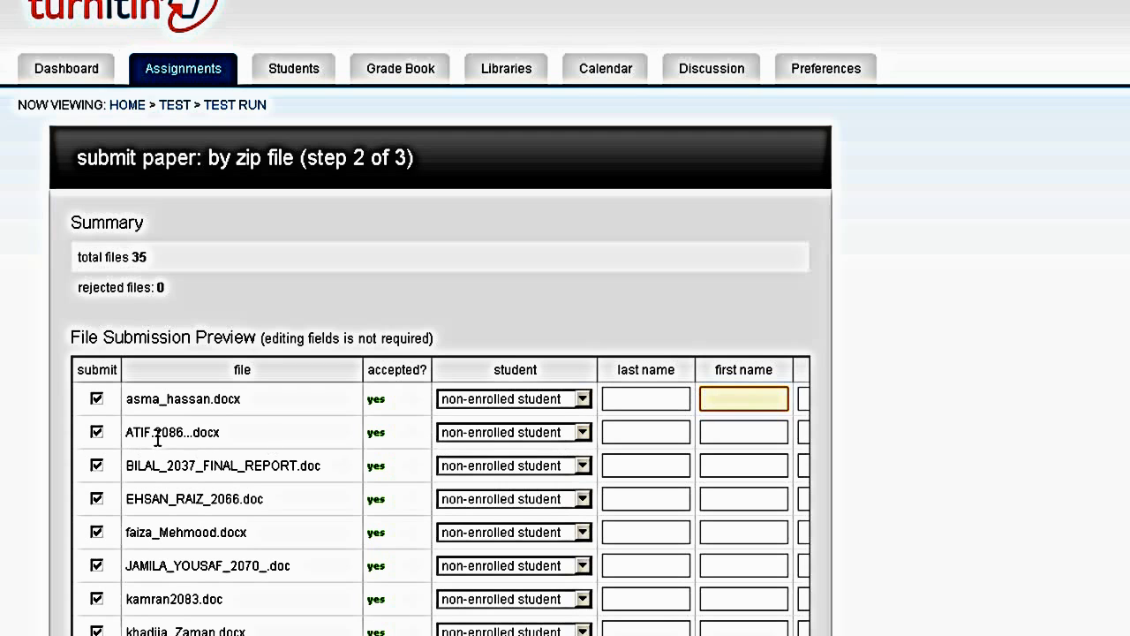
scroll(692, 569, down, 10)
click(758, 386)
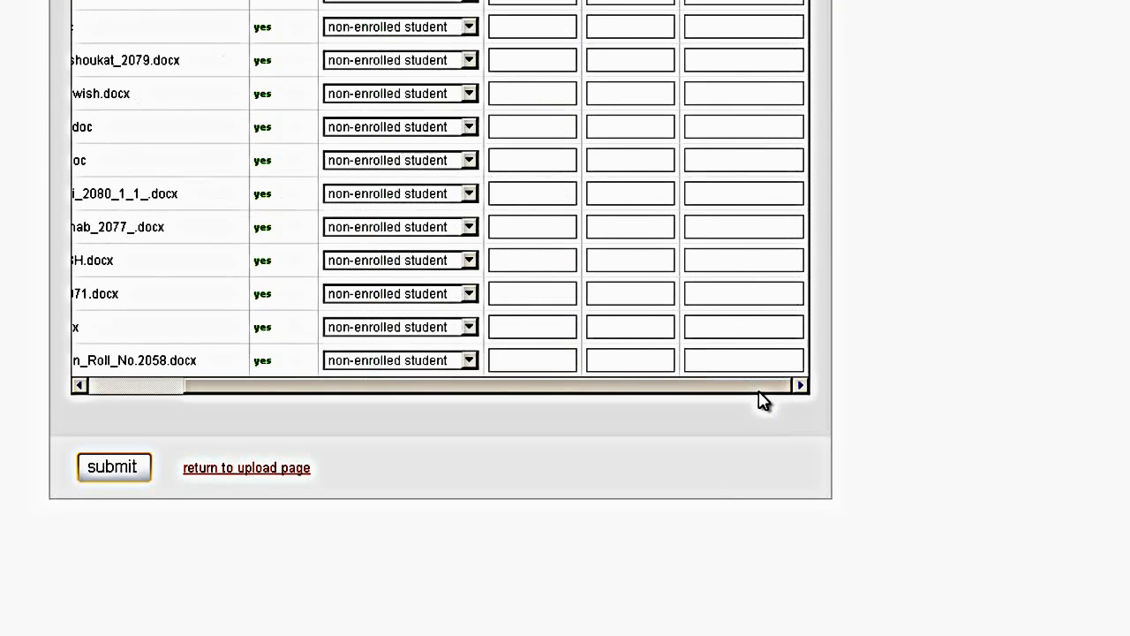
drag(760, 391, 718, 392)
scroll(720, 393, up, 10)
click(731, 402)
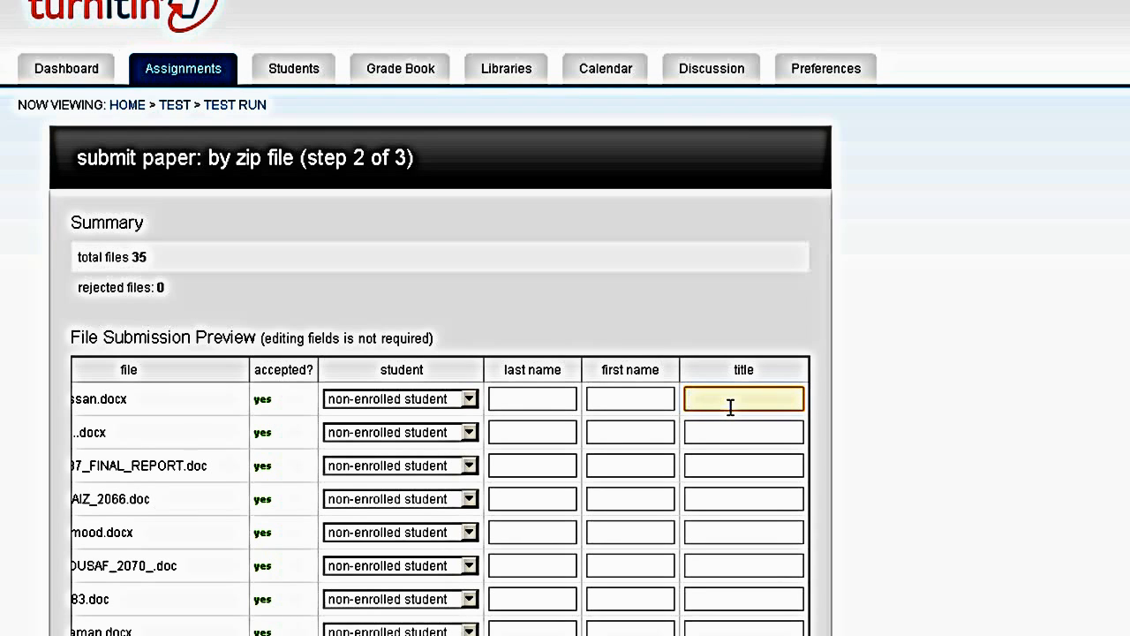
click(729, 432)
click(721, 468)
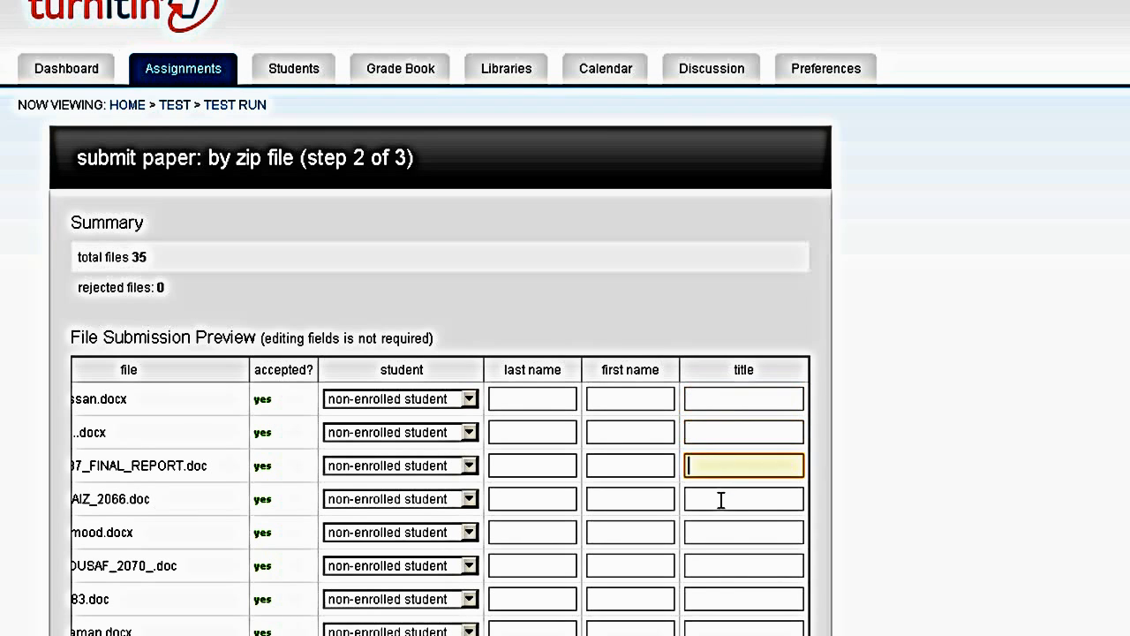
Step: Submit all the checked files as non-enrolled students without filling in any name or title fields
scroll(709, 608, down, 7)
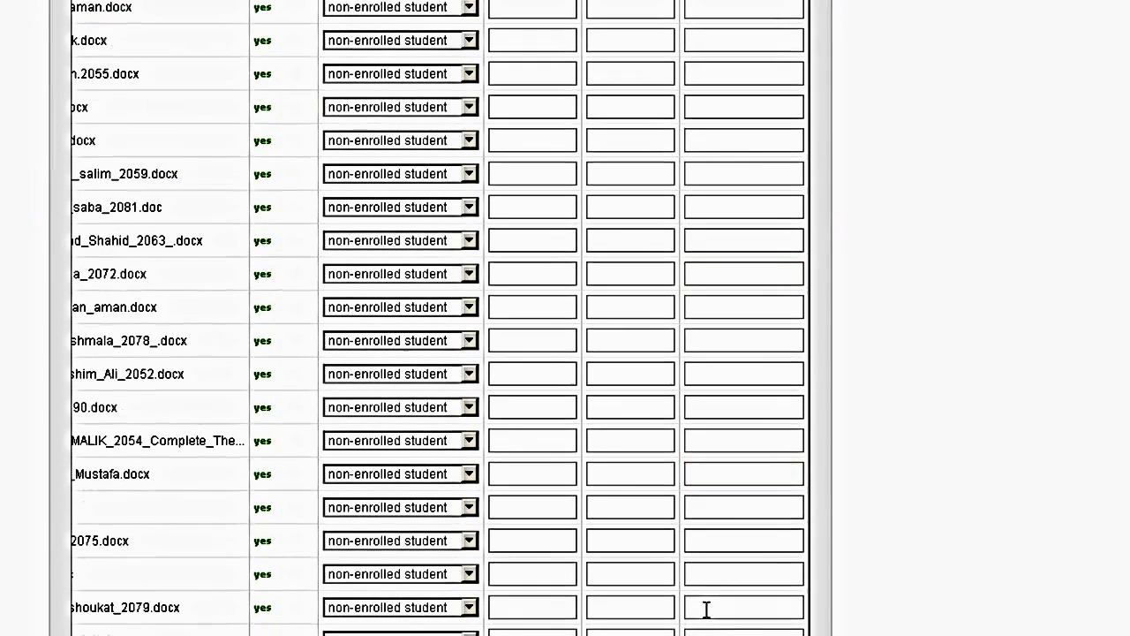
scroll(706, 609, down, 6)
drag(539, 394, 375, 394)
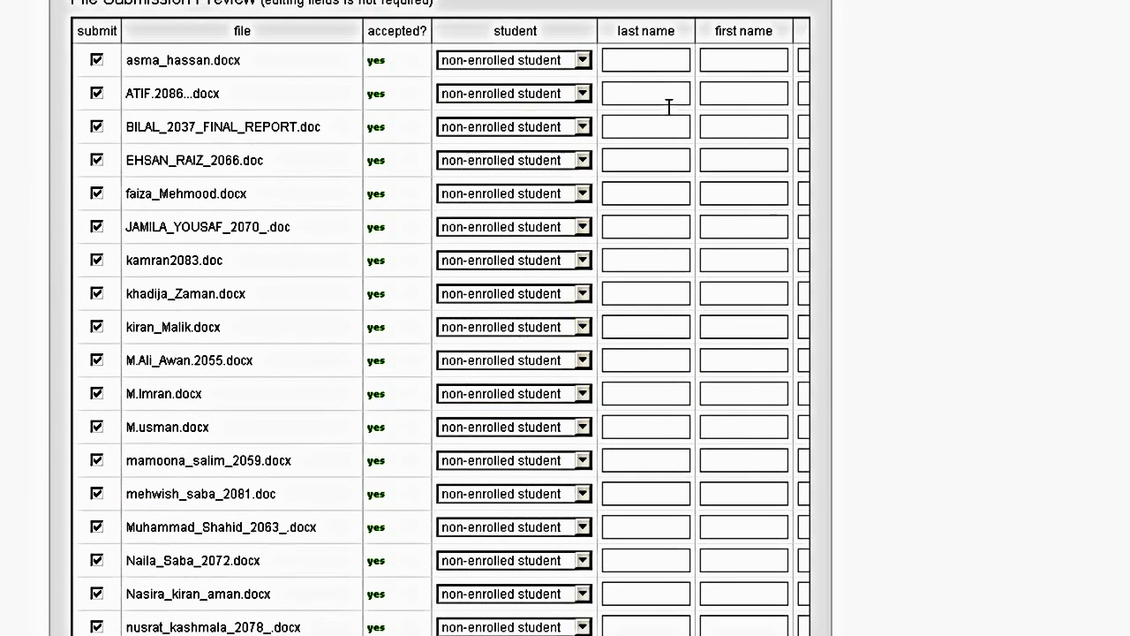
scroll(728, 100, down, 10)
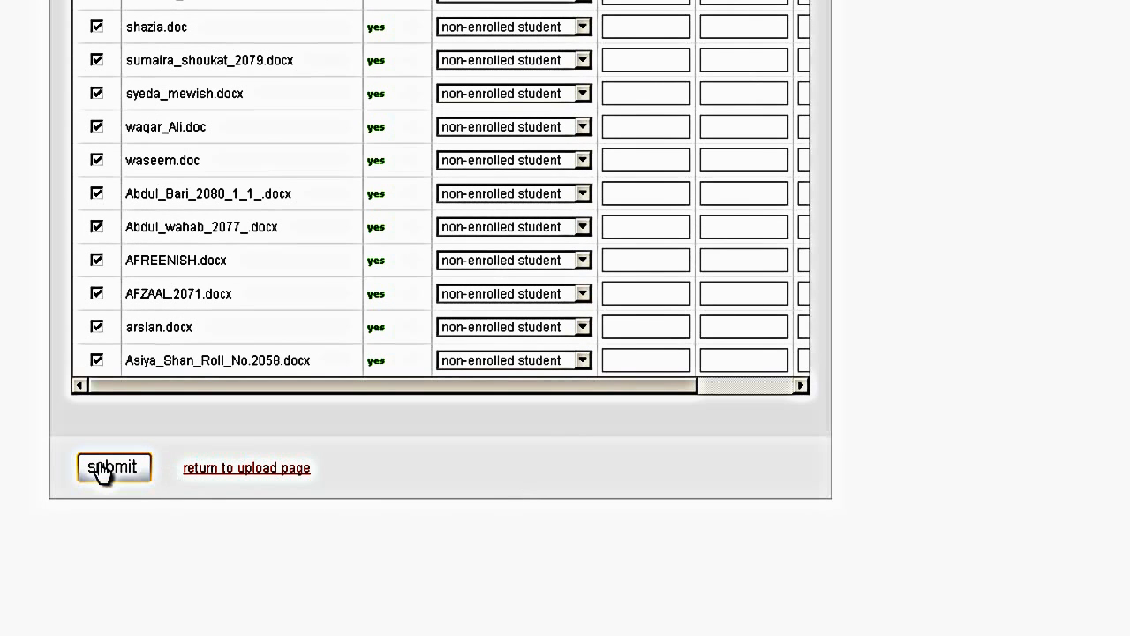
click(105, 467)
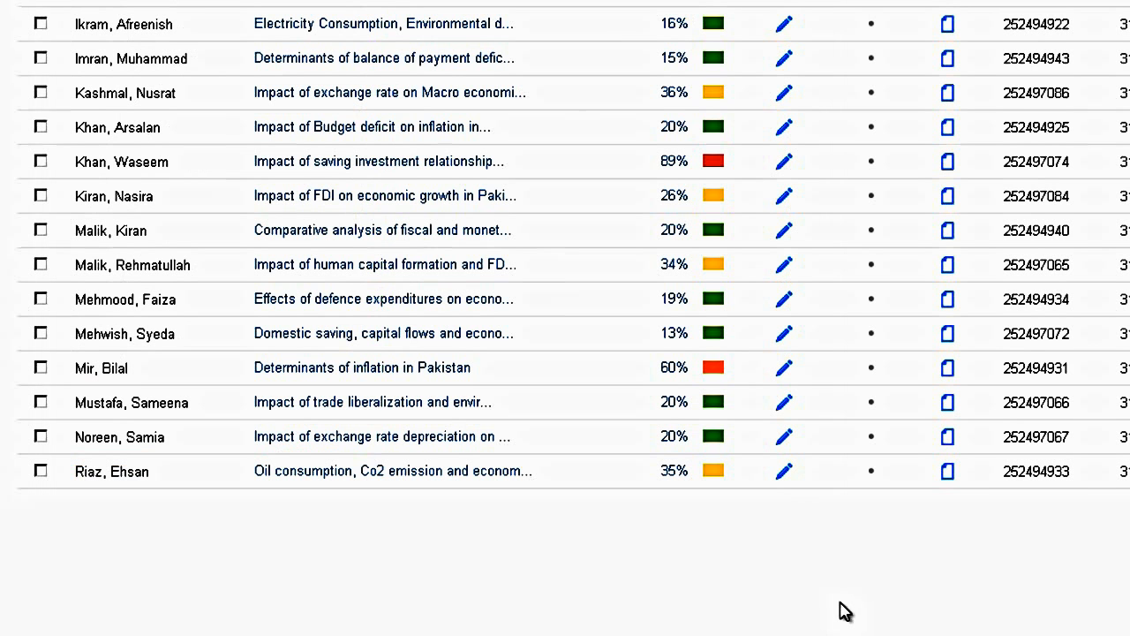
Step: Look through the Economics June 2012 Evening inbox, checking the authors, titles and similarity scores of all papers
scroll(823, 601, up, 6)
scroll(823, 594, down, 2)
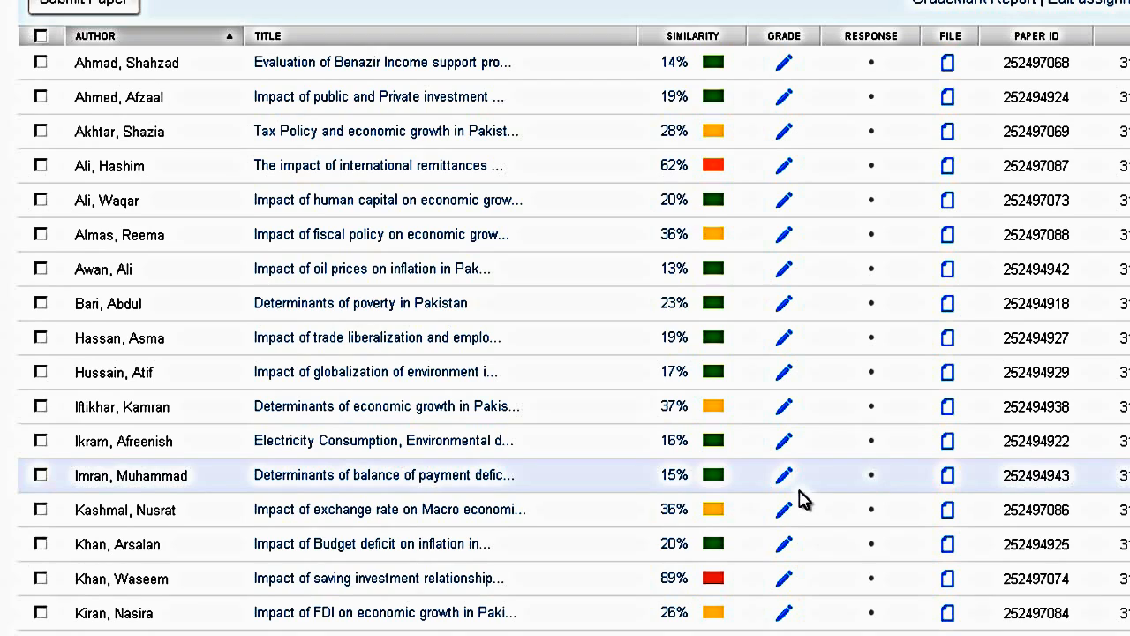
scroll(800, 499, down, 5)
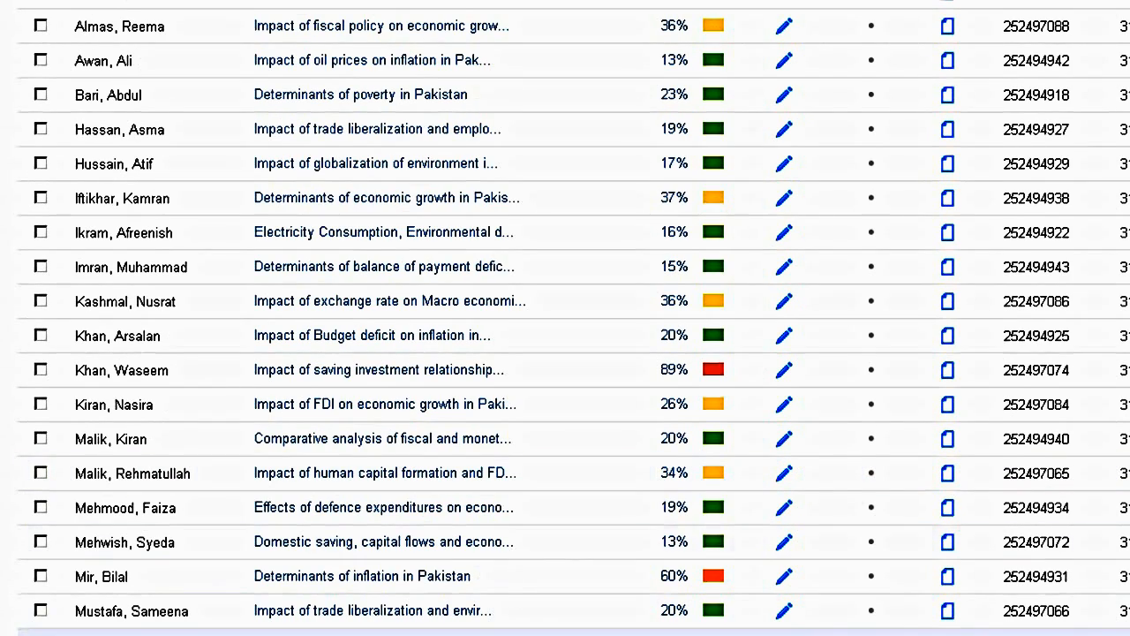
scroll(799, 619, up, 5)
scroll(984, 430, up, 4)
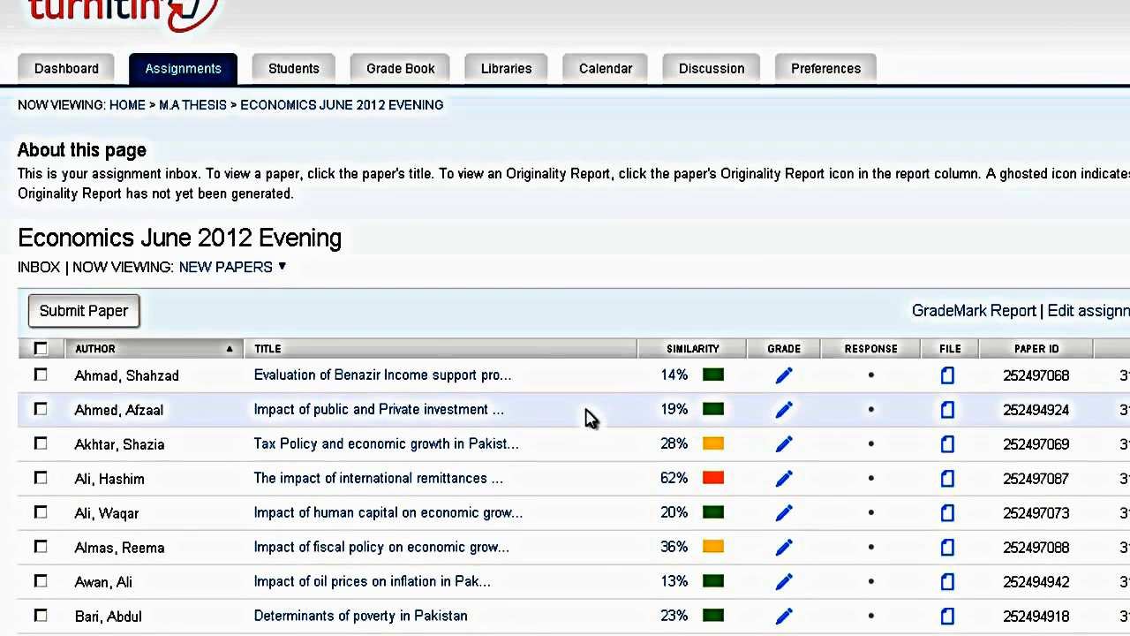
scroll(534, 428, down, 7)
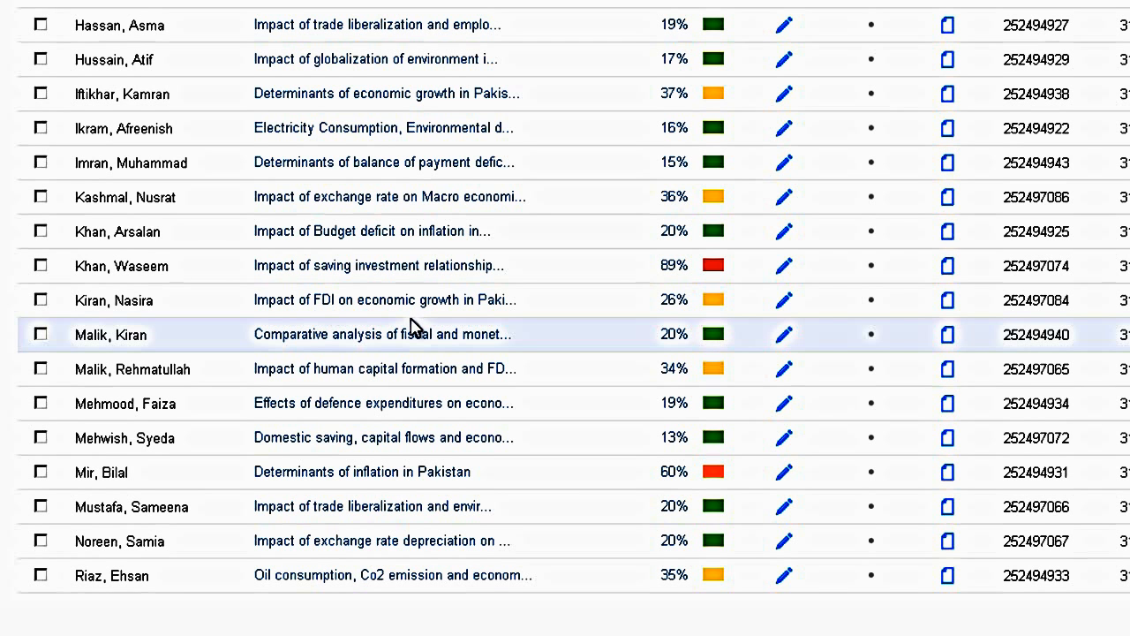
scroll(410, 327, up, 7)
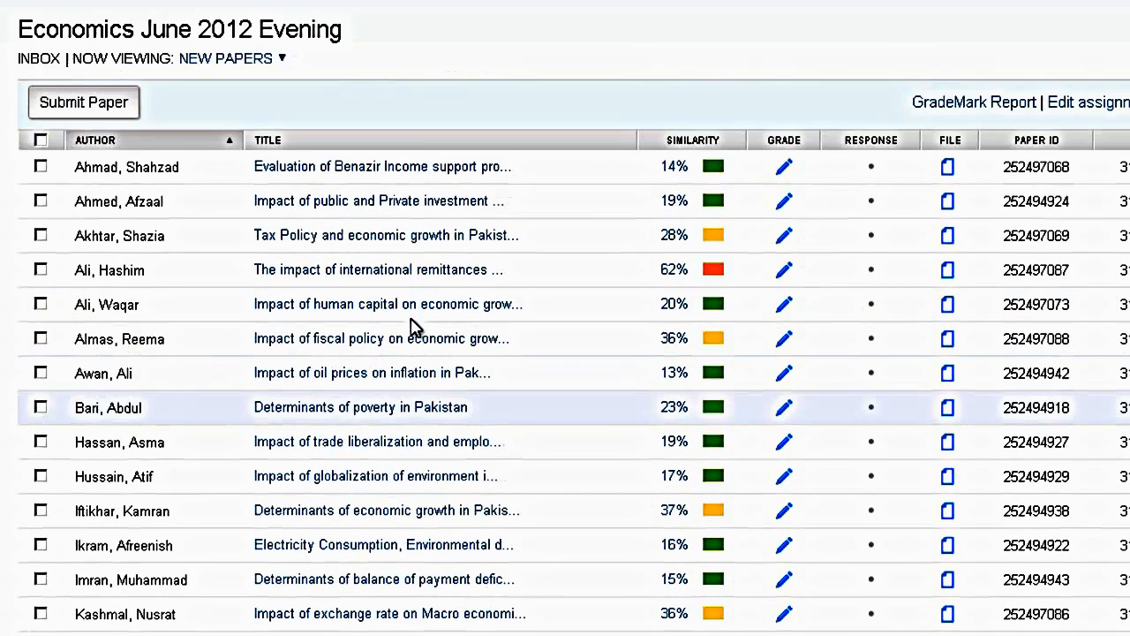